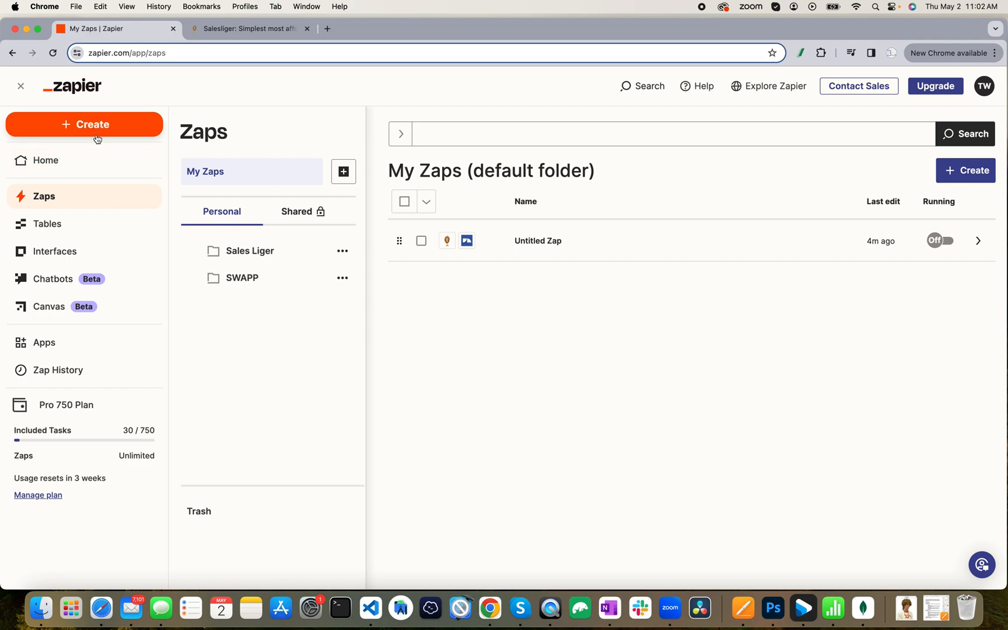
Create a new untitled draft Zap from the Create menu and begin choosing its trigger.
click(100, 124)
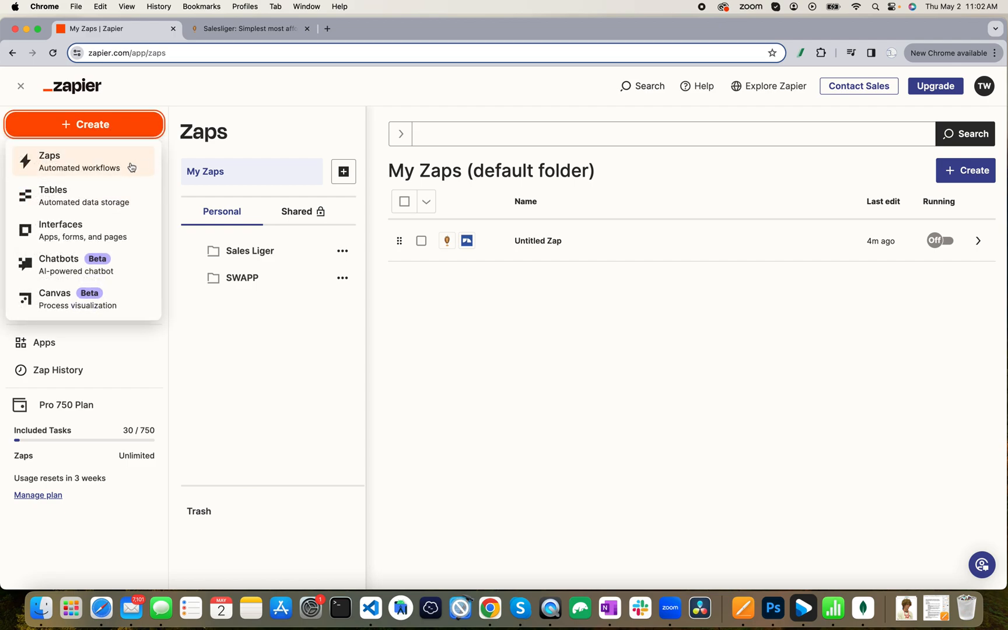
click(130, 168)
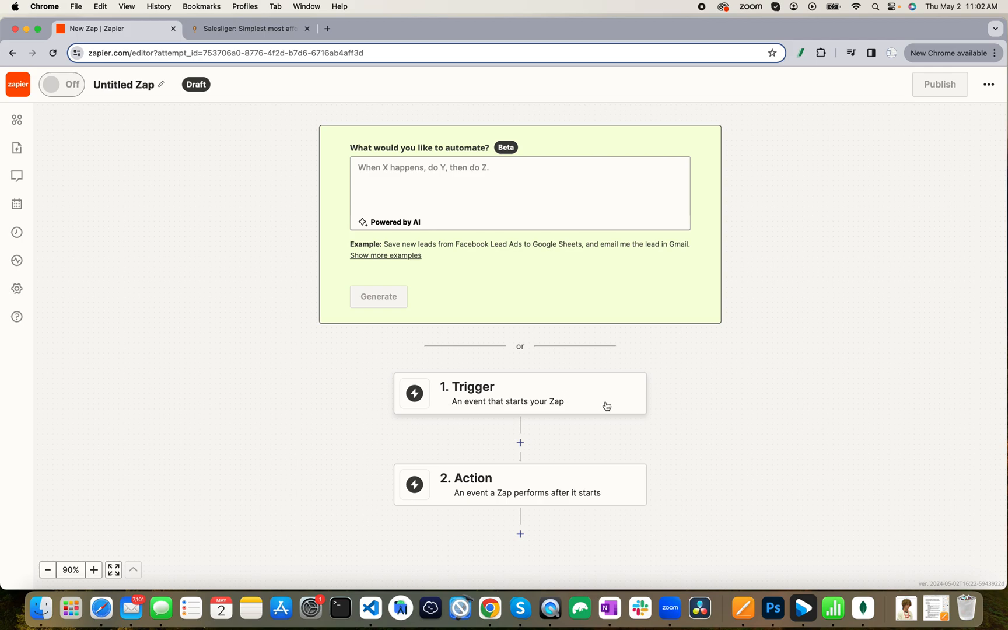
click(573, 395)
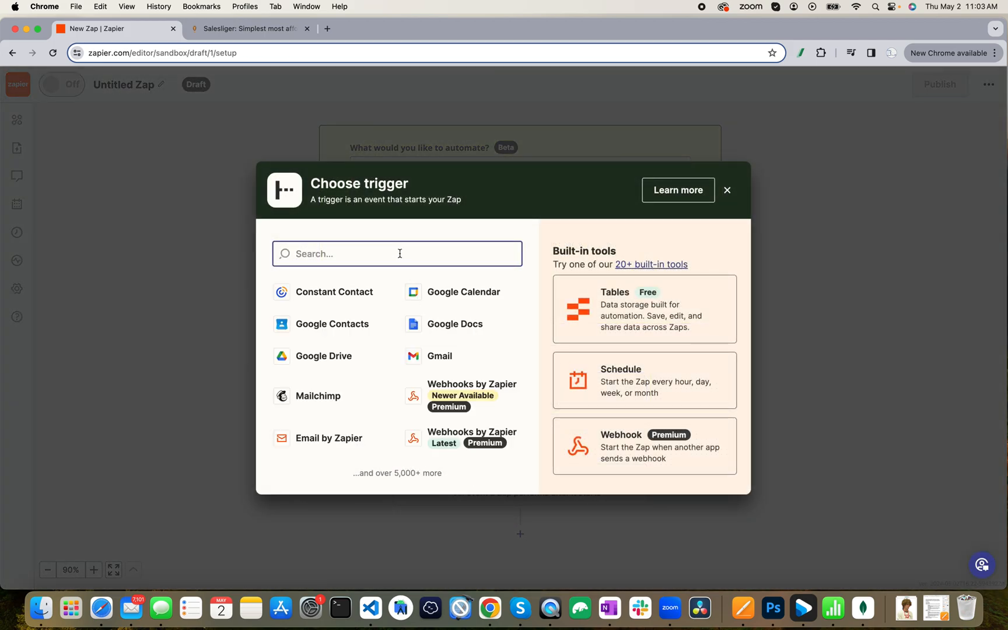
Search 'sale' and select Salesliger as the trigger app.
text(sale)
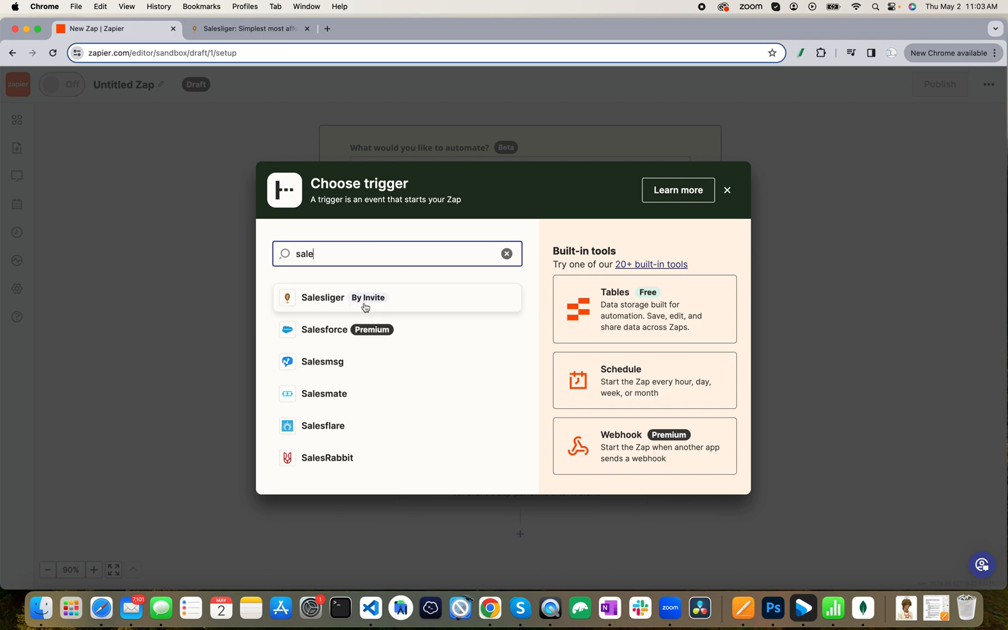
click(471, 299)
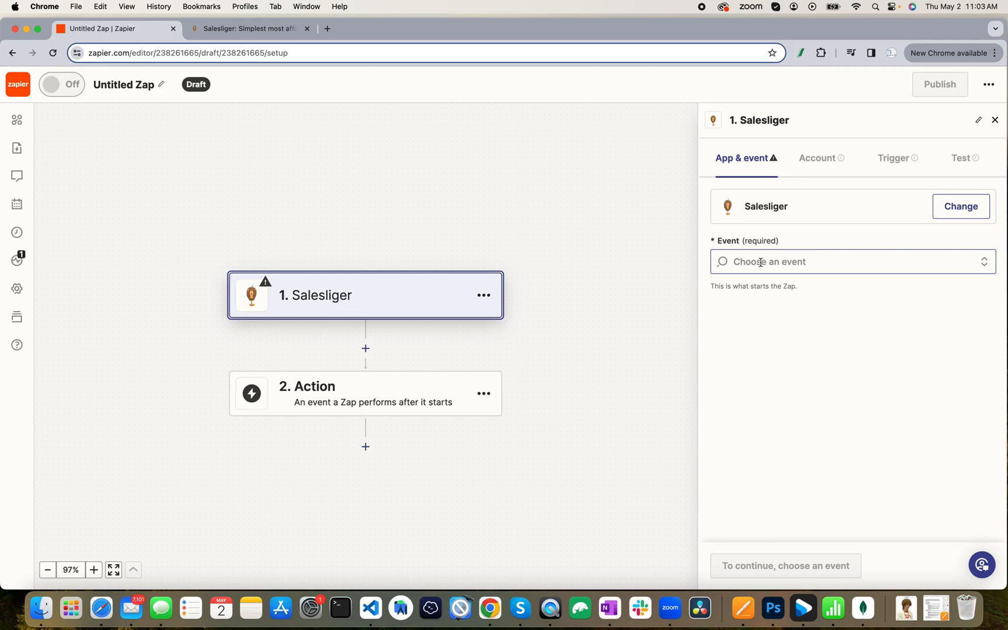
Set the Salesliger trigger event to New Prospect Added and continue to the account step.
click(798, 262)
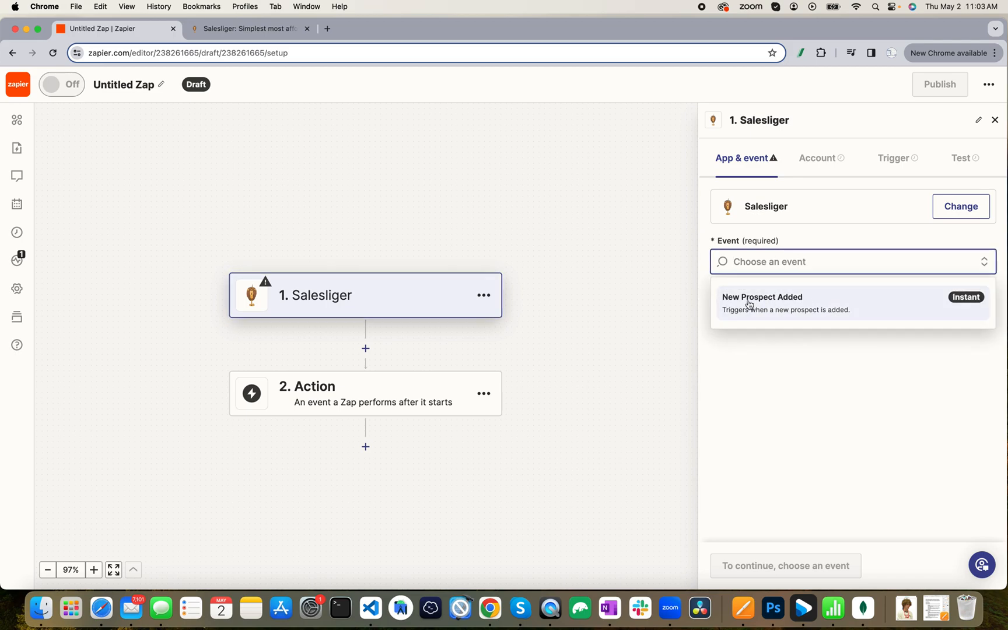
click(794, 308)
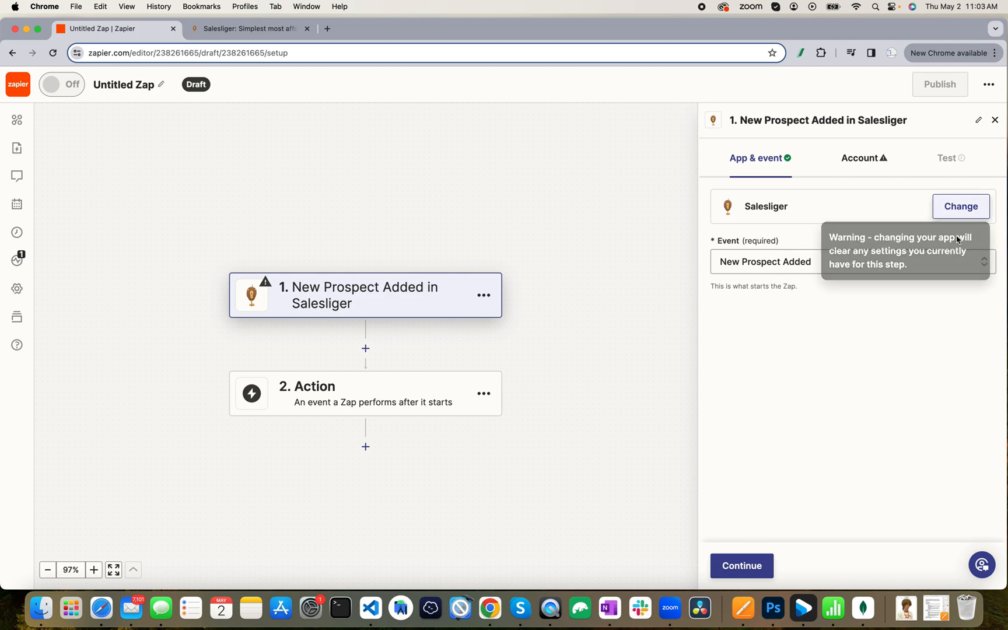
click(755, 563)
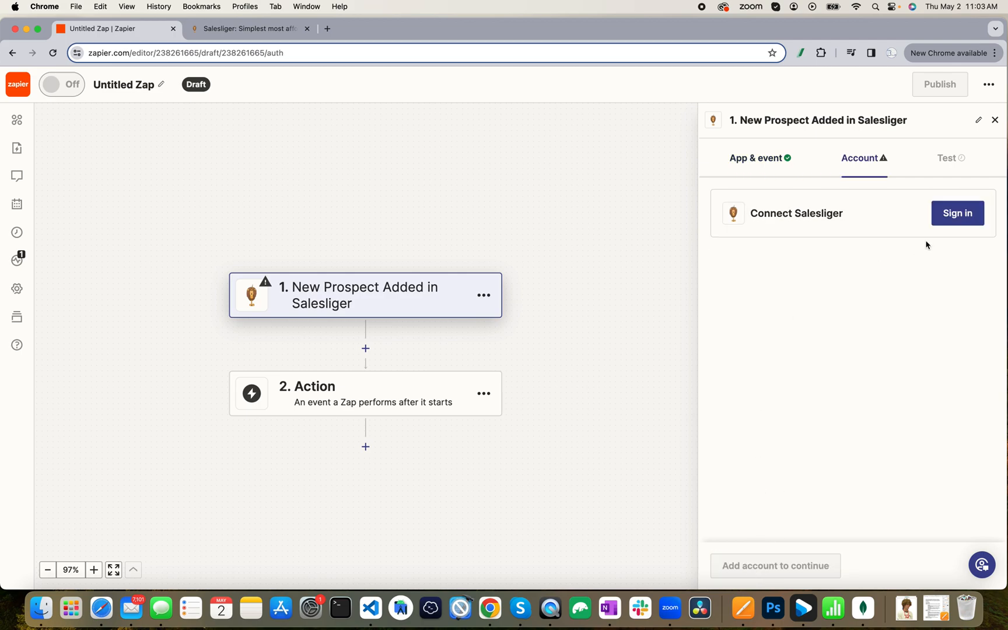
Start signing in to a Salesliger account and switch to the Salesliger dashboard tab.
click(964, 219)
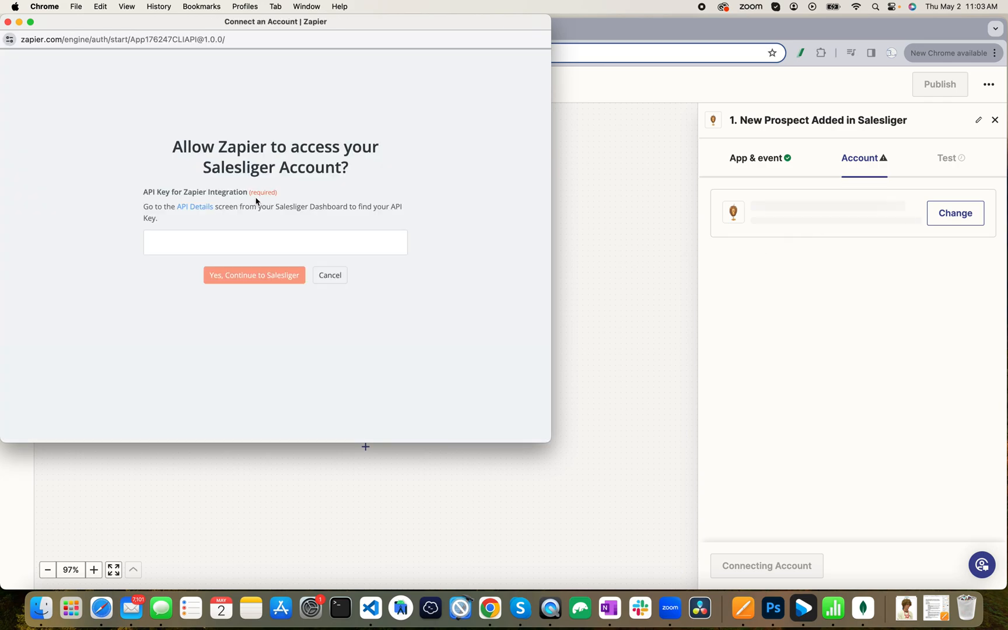
click(613, 32)
click(231, 28)
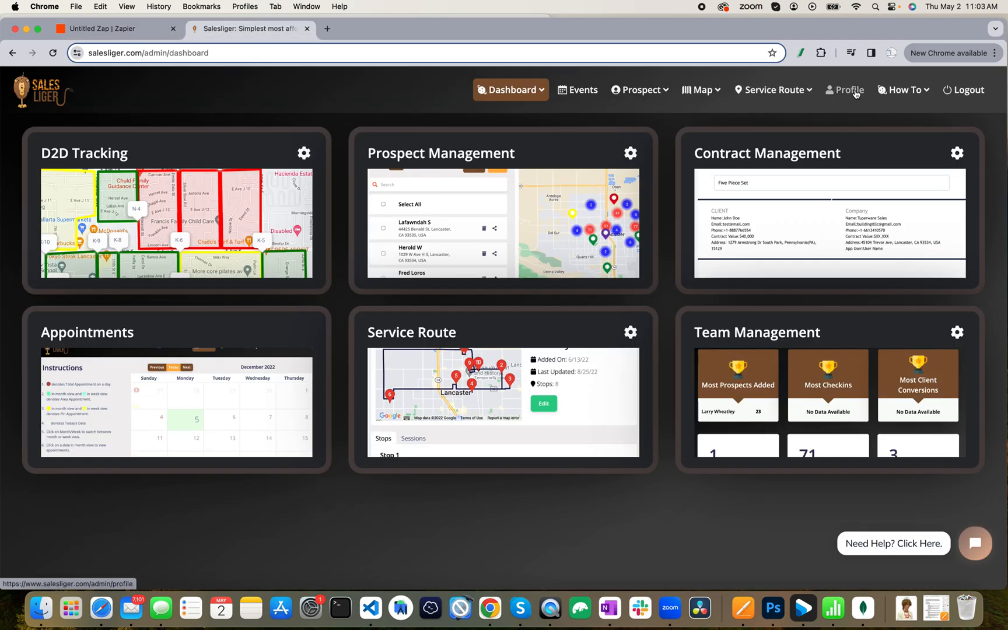
Copy the Zapier API key from the Salesliger profile page and return to the connect-account popup.
click(849, 90)
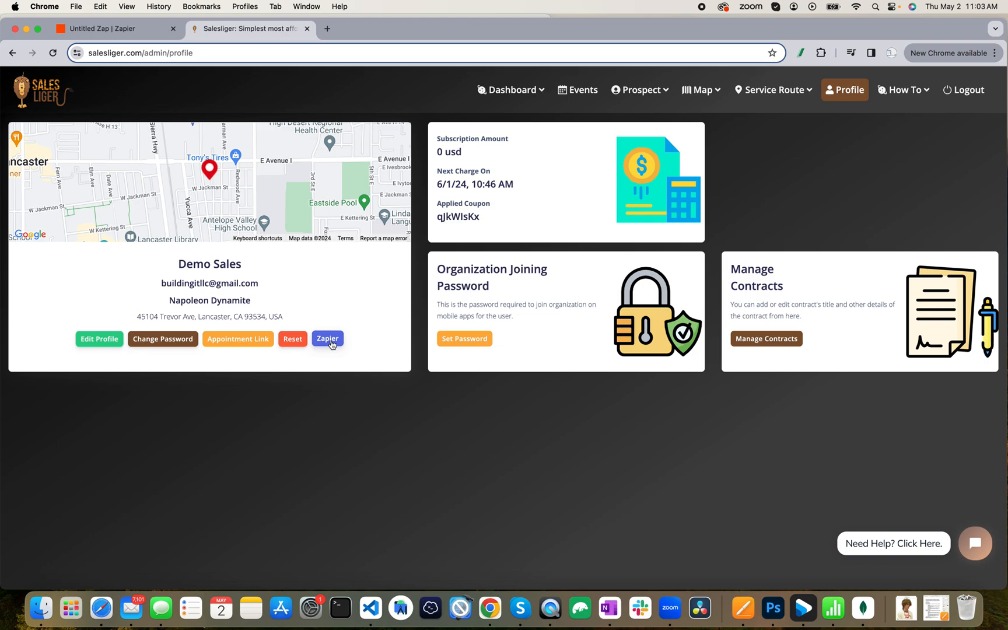
click(329, 341)
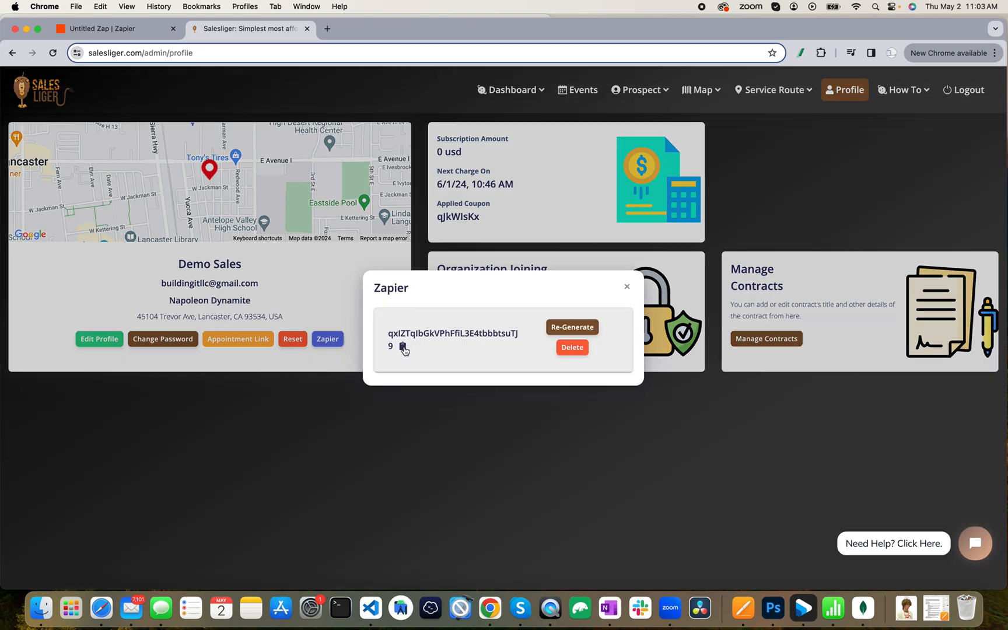
click(403, 348)
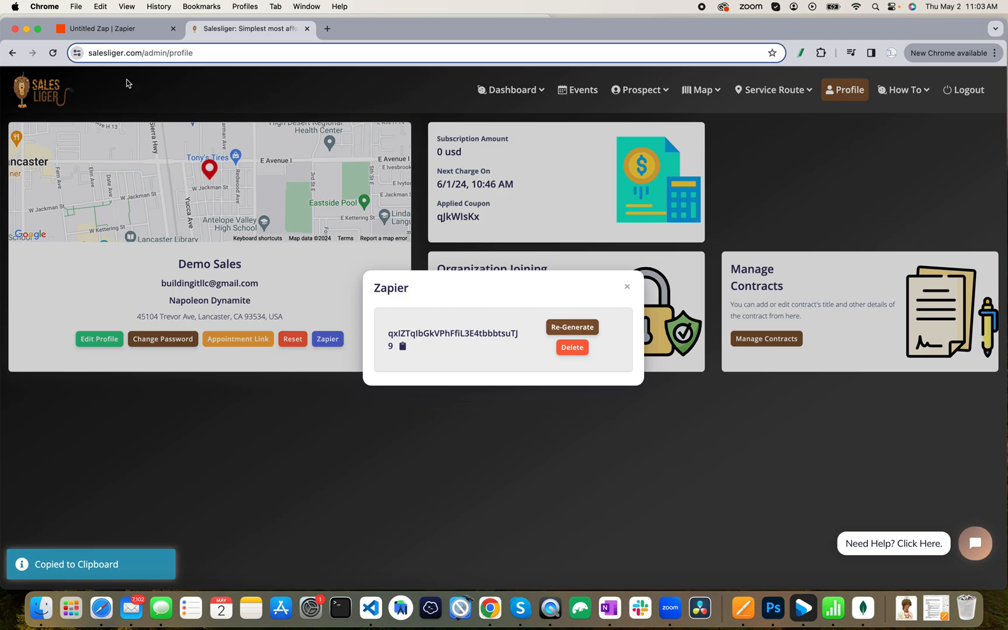
key(ctrl+Up)
click(169, 146)
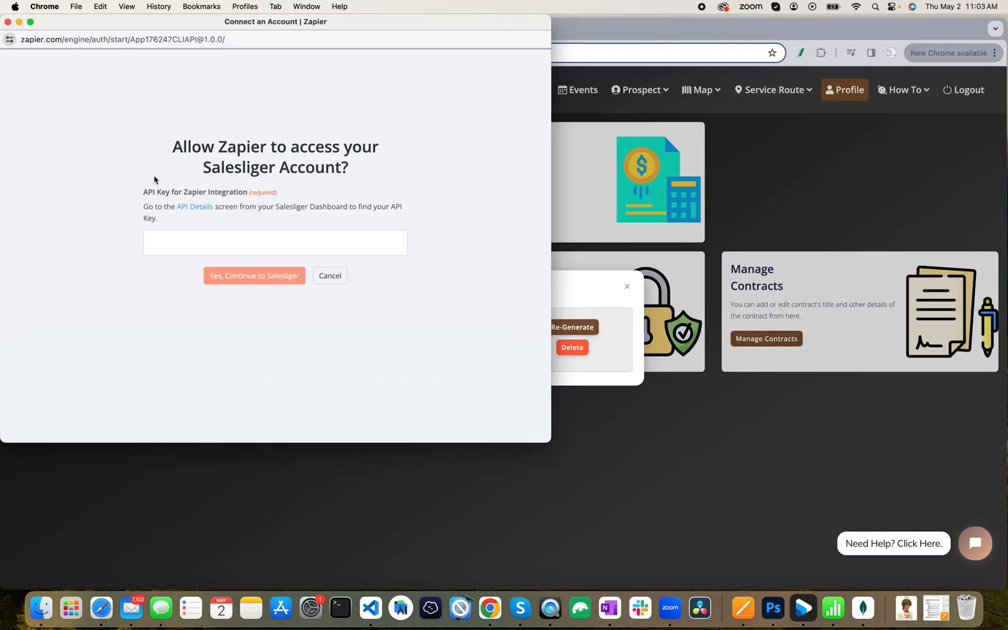
Paste the API key to connect the Salesliger account, then proceed to the trigger's Test step.
click(175, 240)
key(super+v)
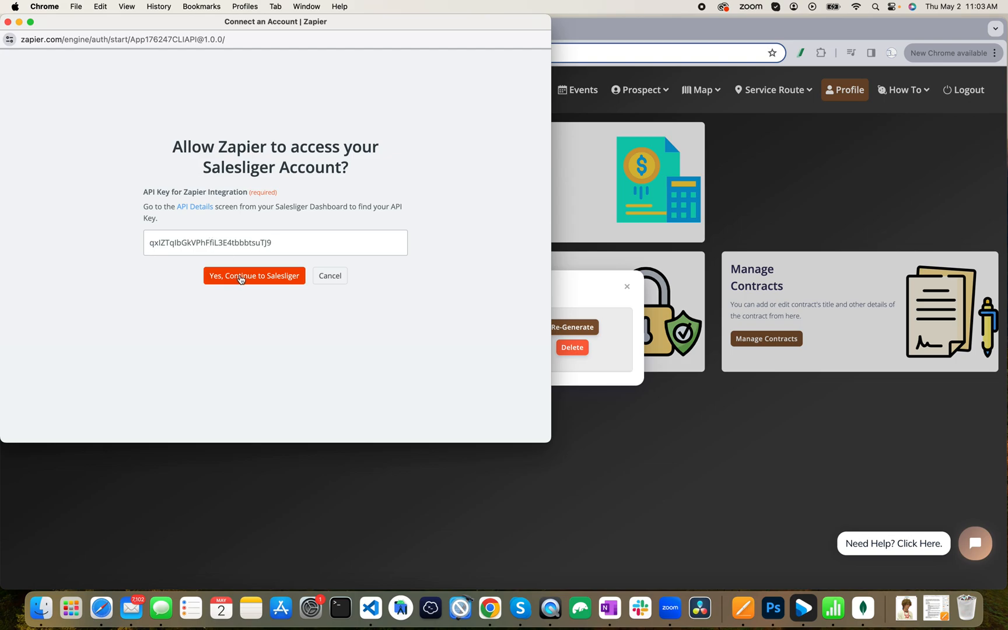
click(240, 278)
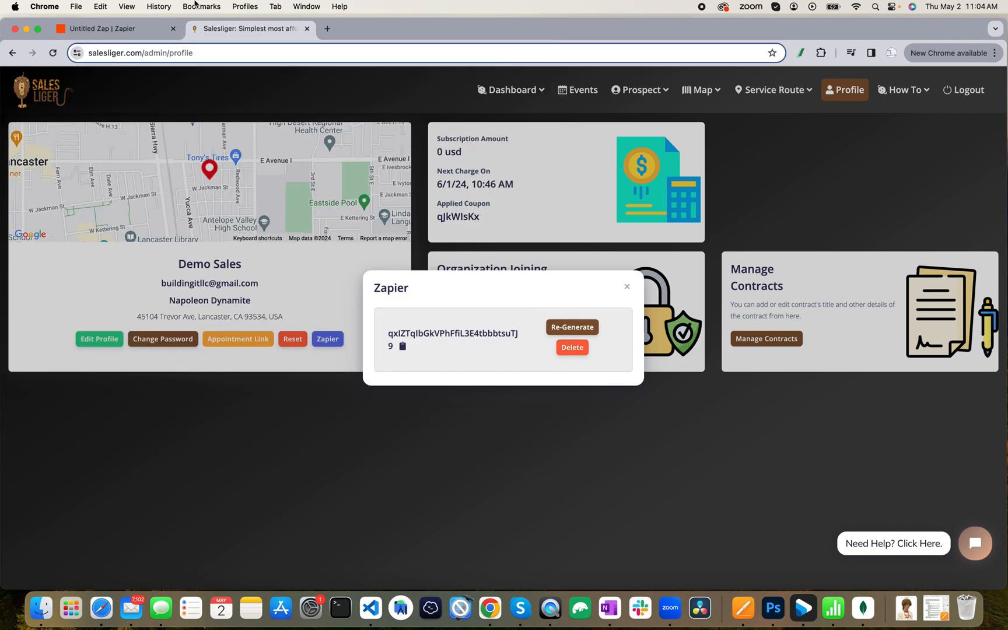
click(106, 28)
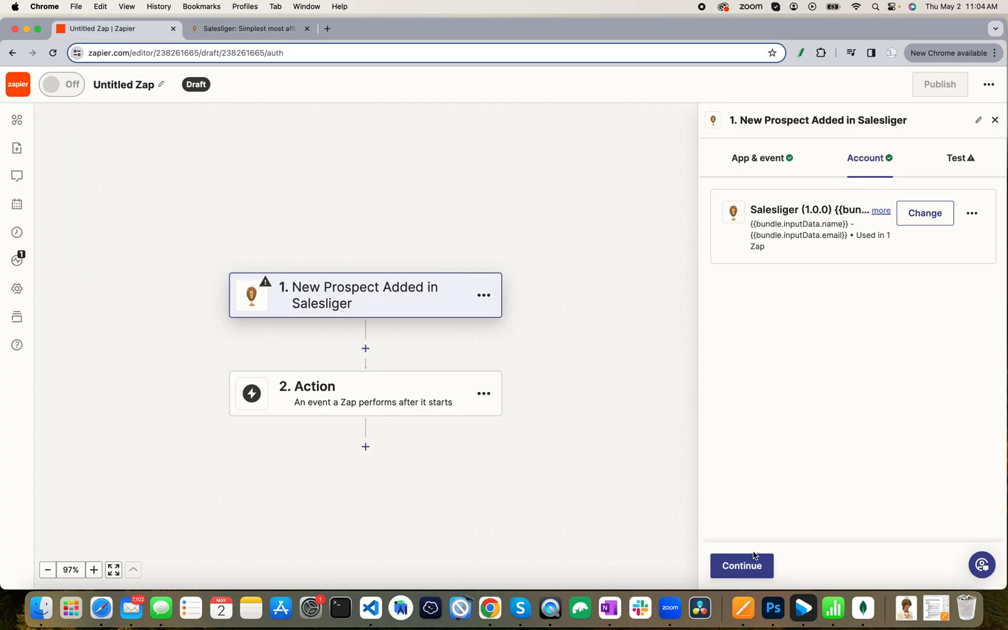
click(750, 564)
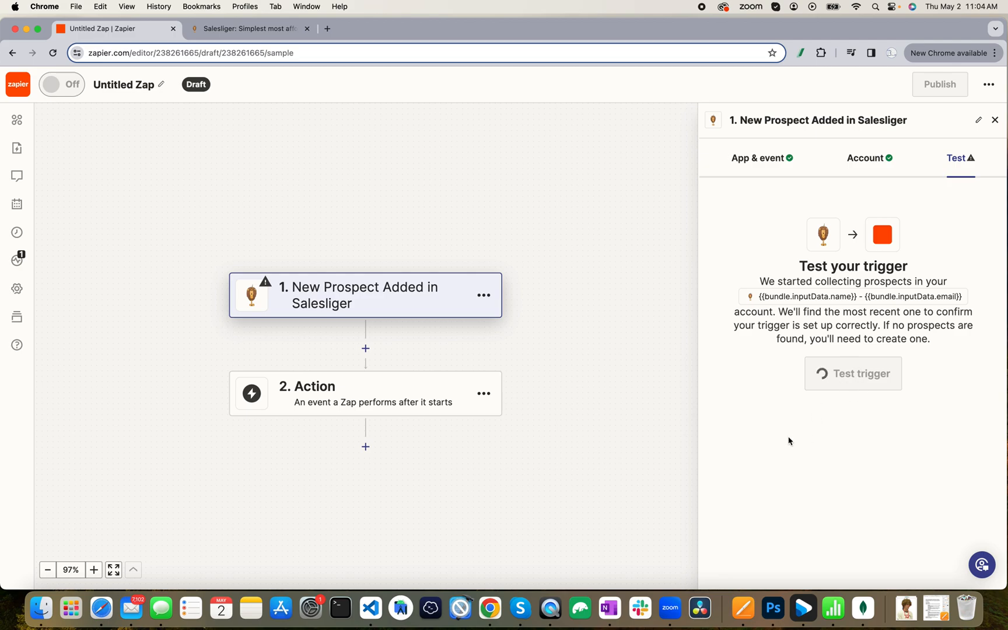
Test the trigger and continue with the sample record Prospect A.
click(830, 388)
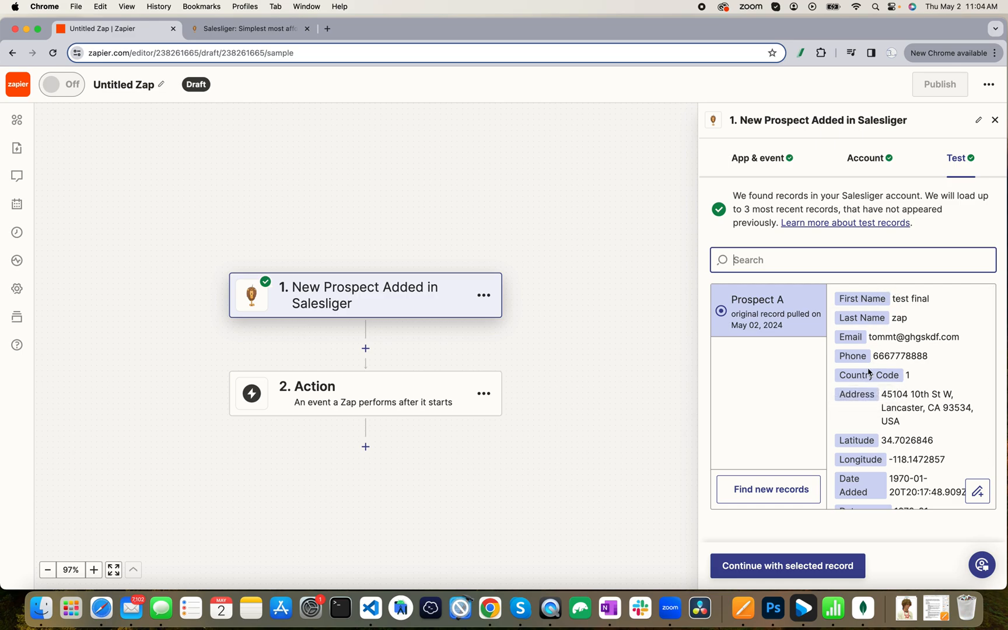
scroll(872, 373, down, 2)
scroll(857, 455, up, 2)
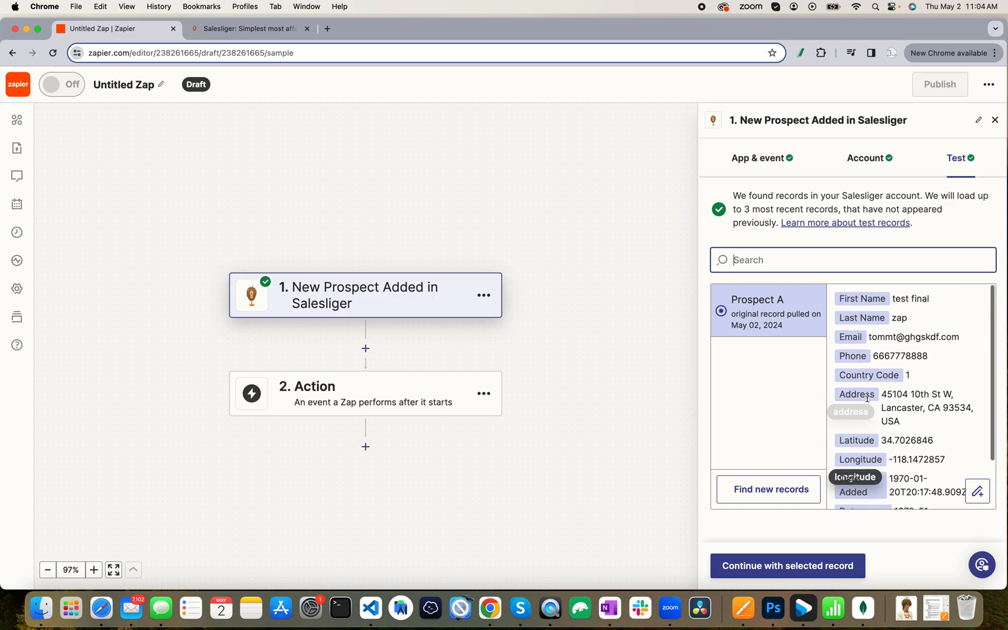
click(768, 571)
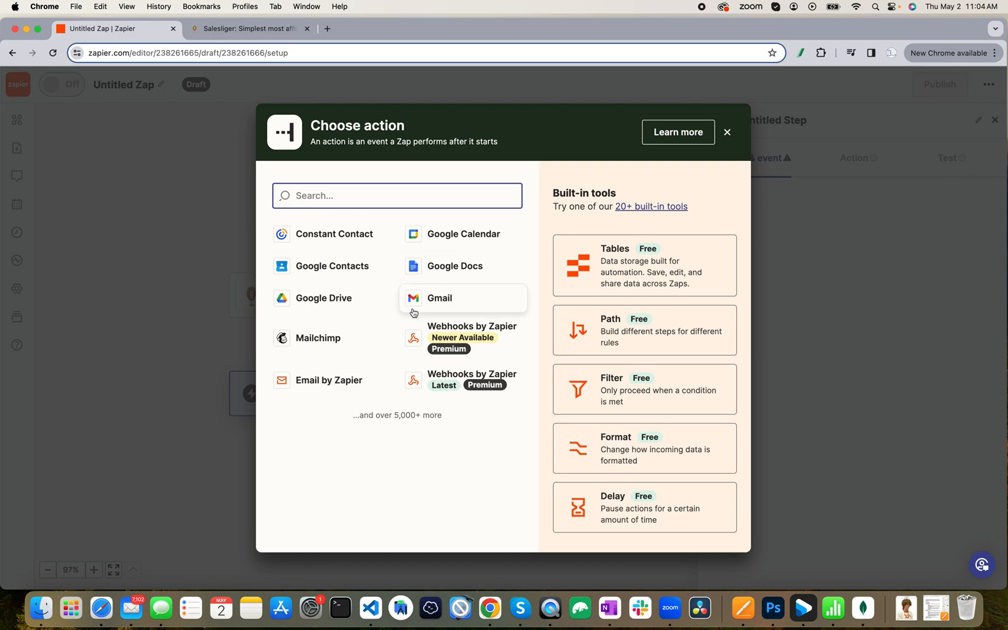
Add Gmail as the action app with the Send Email event.
click(451, 302)
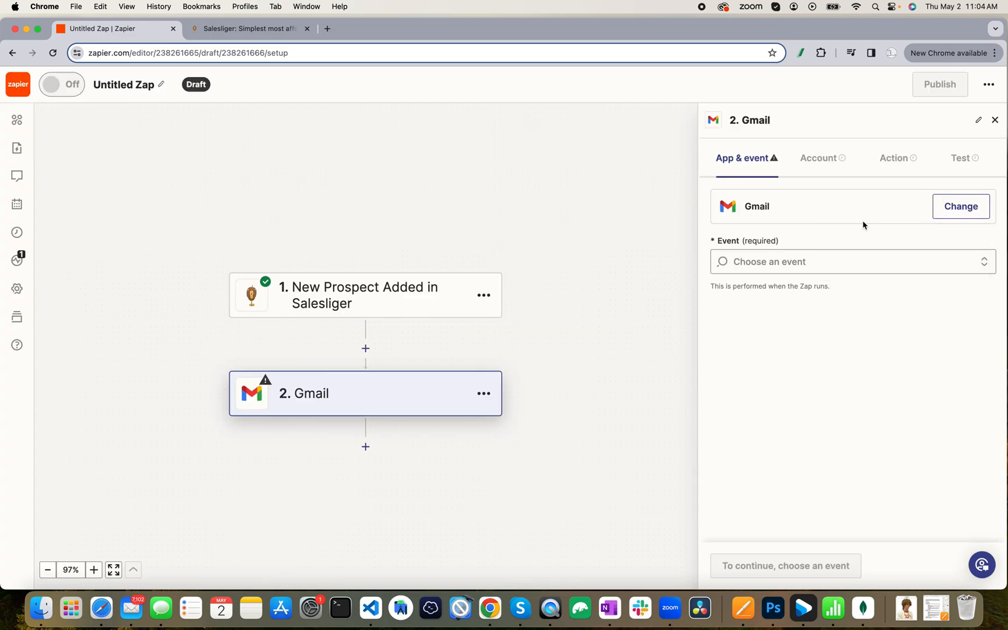
click(815, 264)
scroll(747, 356, down, 3)
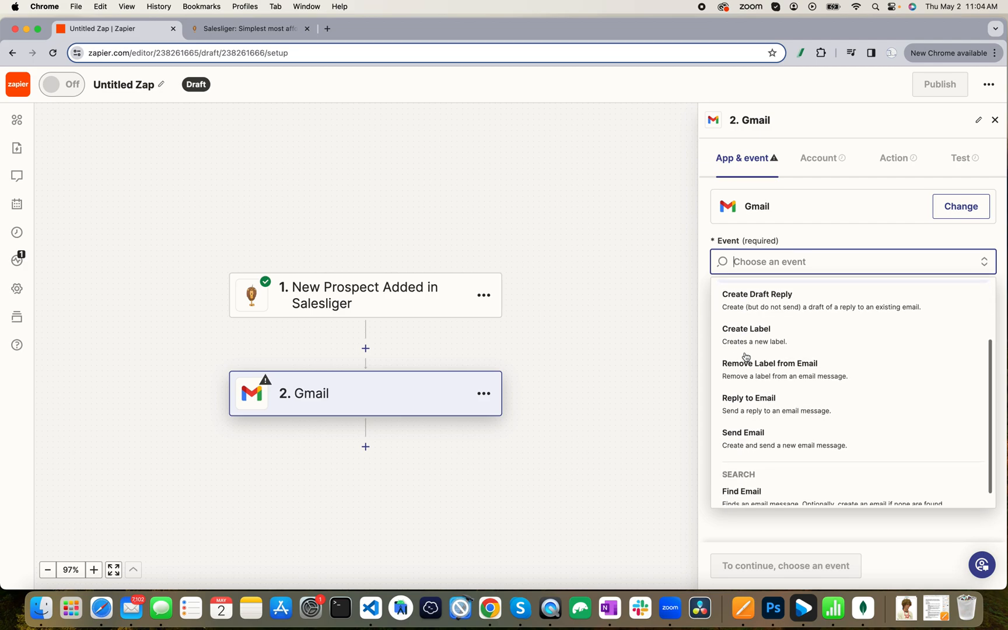
click(754, 439)
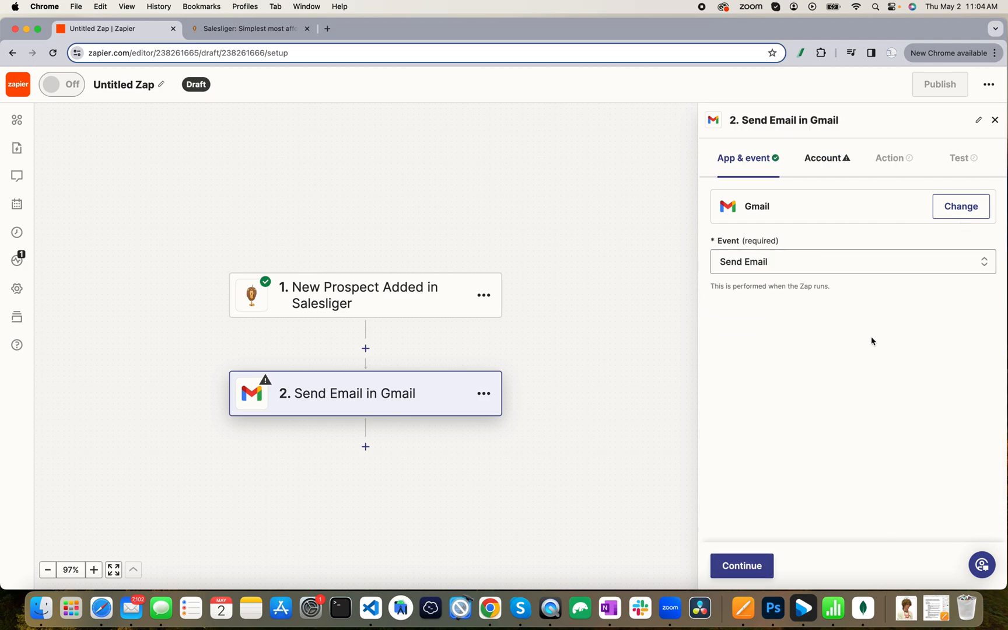
click(744, 563)
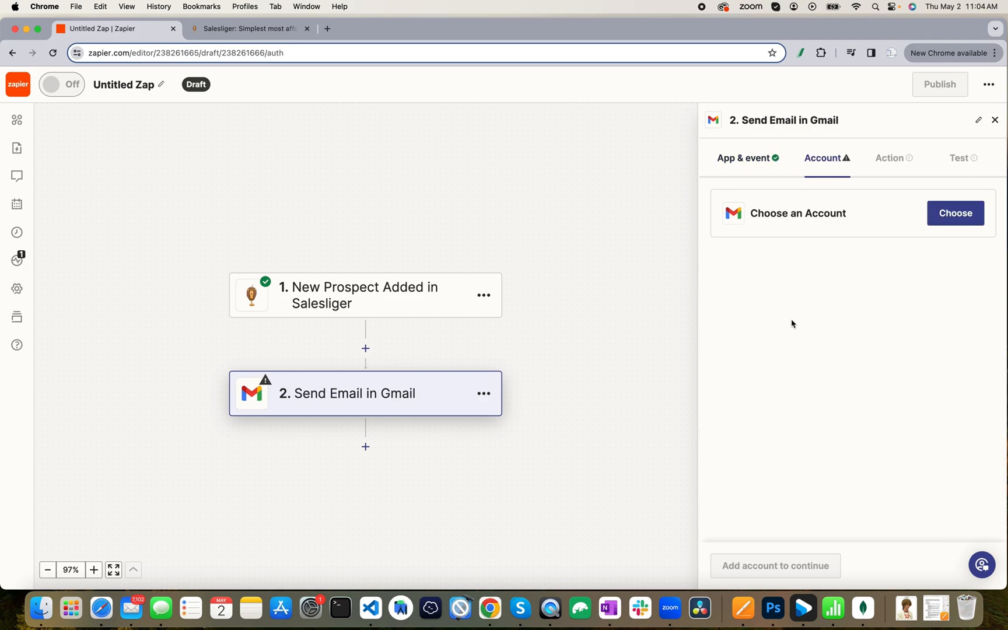
Connect the existing Gmail account to the Send Email step.
click(940, 216)
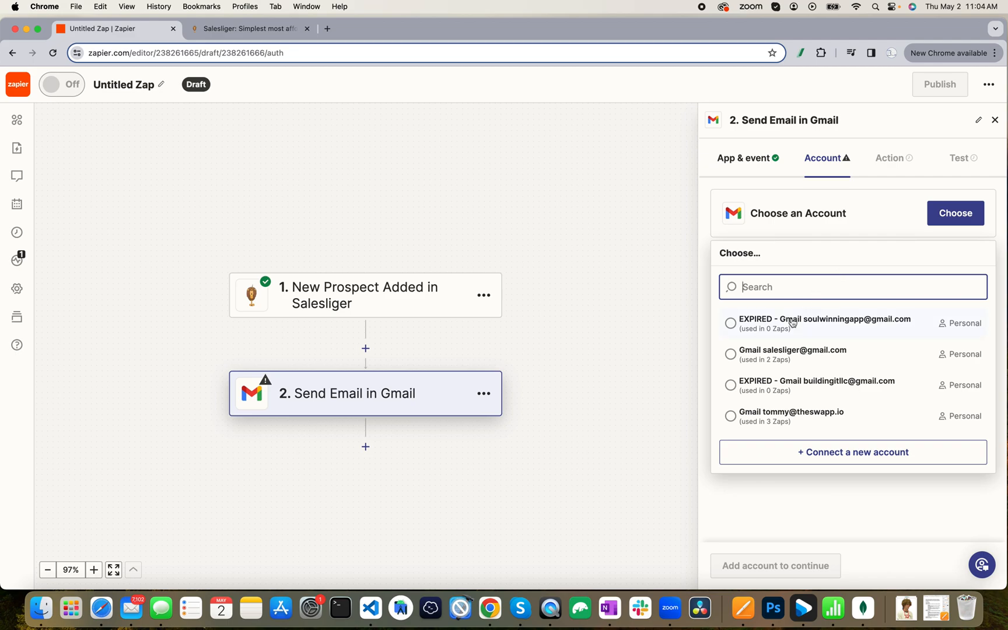
click(780, 418)
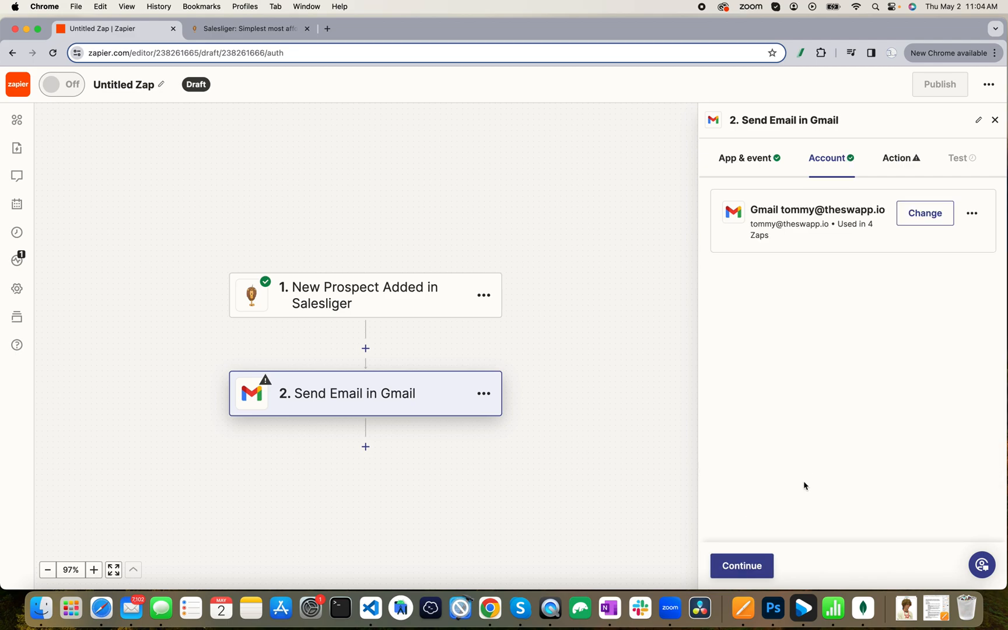
click(741, 564)
Set the recipient address and choose the connected Gmail account as the sender.
click(766, 244)
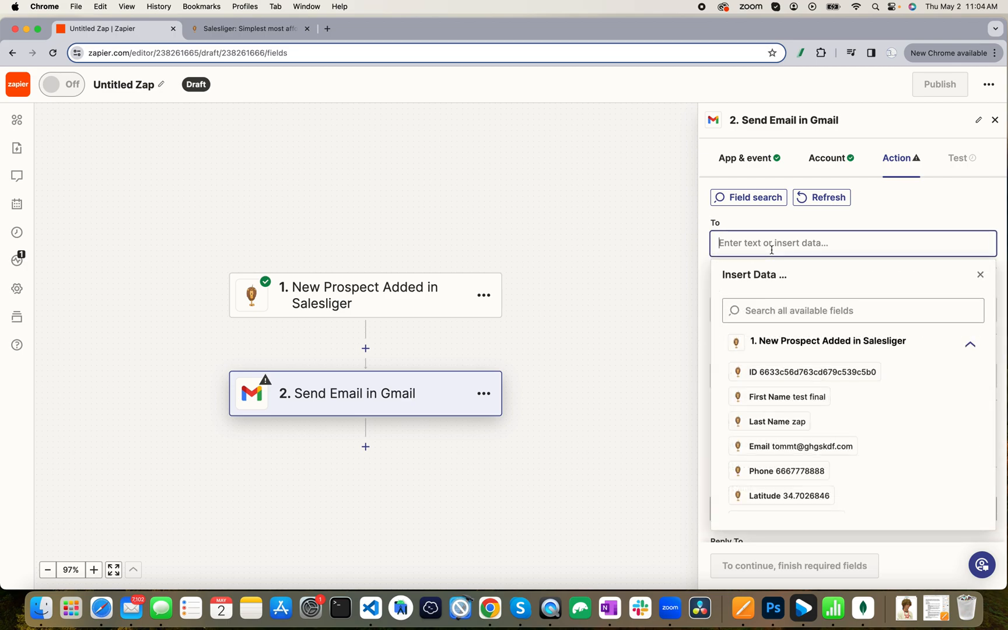
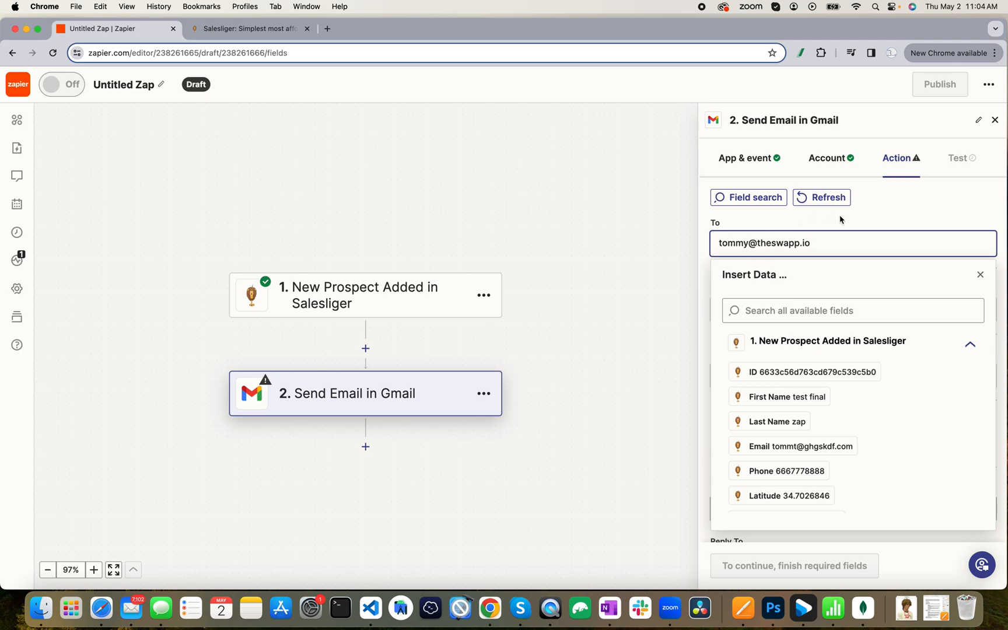
click(919, 216)
scroll(843, 280, down, 2)
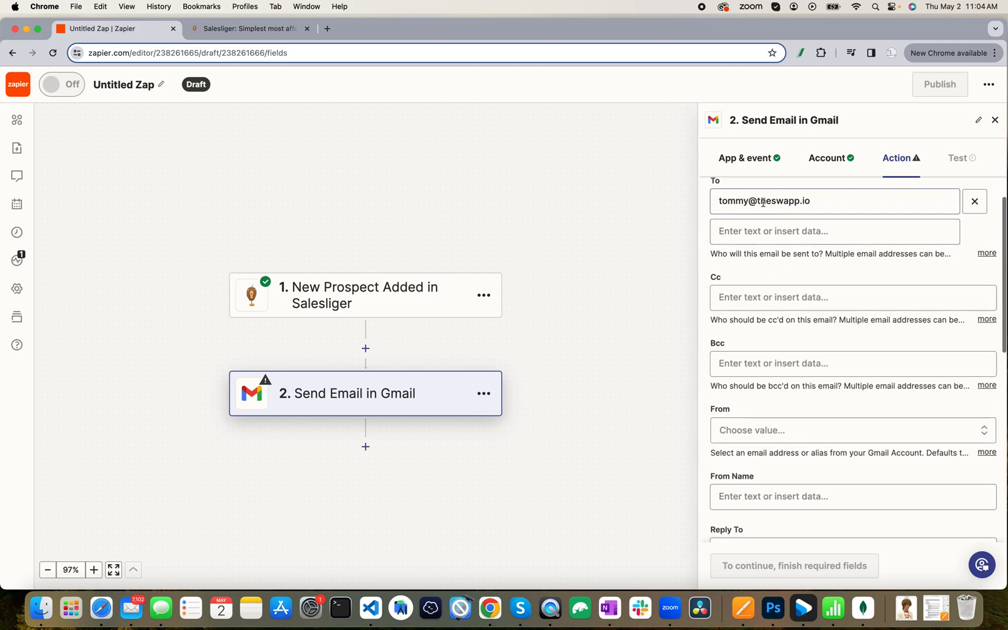
scroll(782, 268, down, 3)
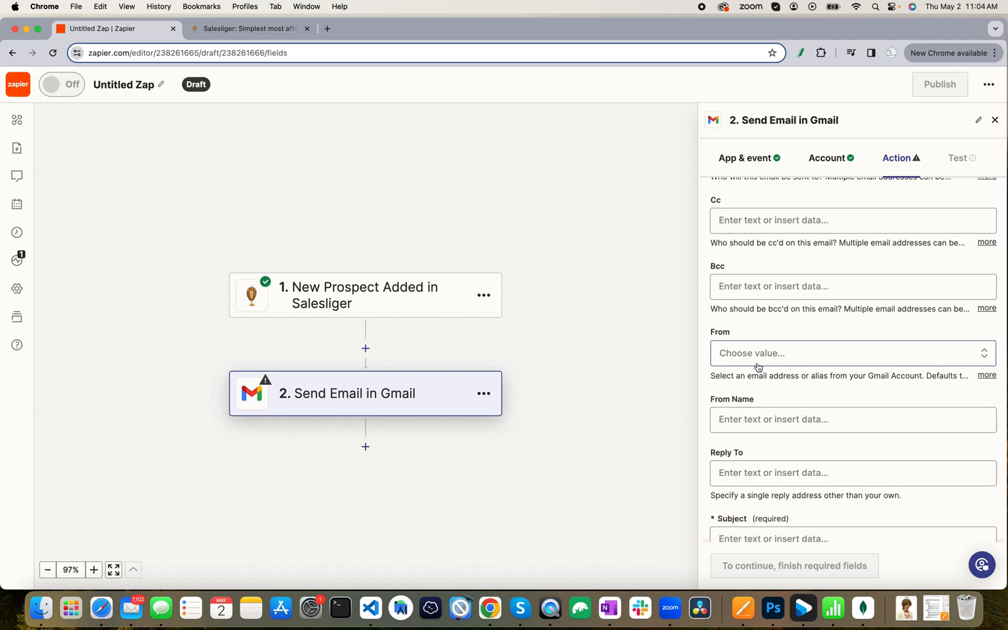
scroll(762, 368, down, 2)
click(775, 314)
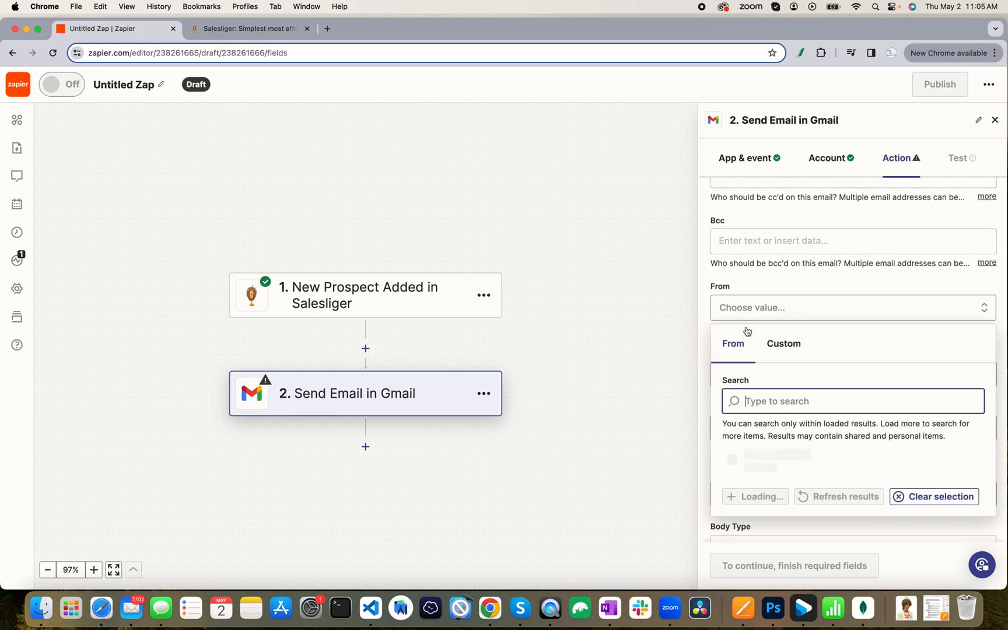
click(758, 503)
Fill the Subject with the prospect's ID and First Name.
scroll(796, 415, down, 3)
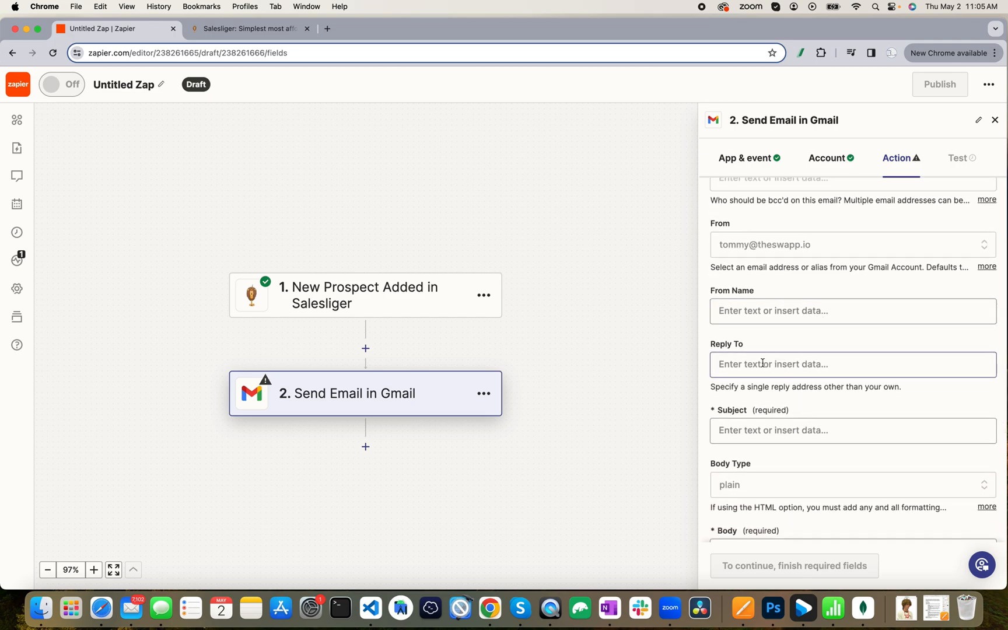
click(761, 431)
scroll(770, 449, down, 5)
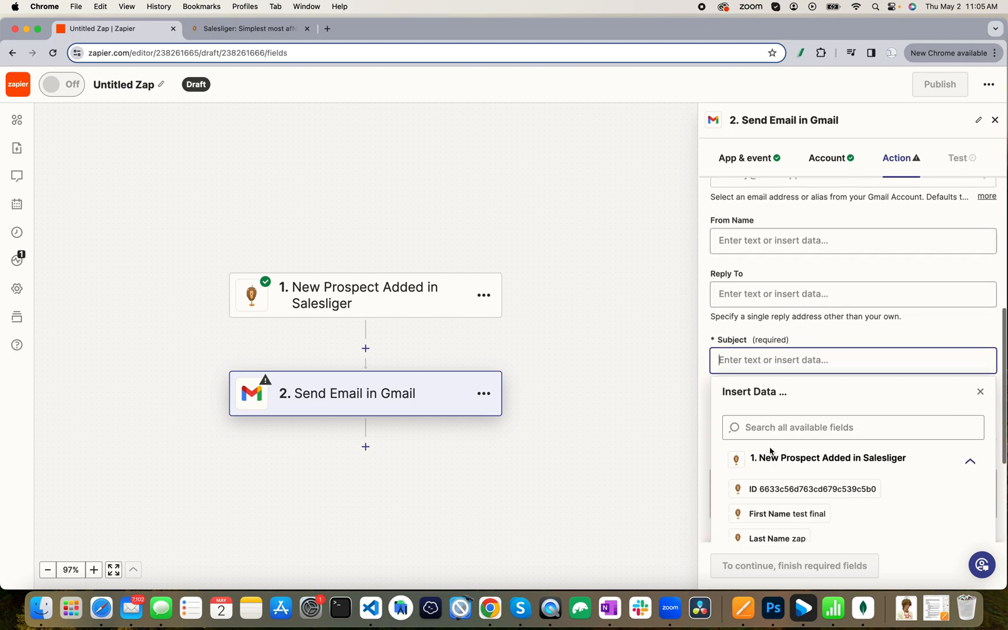
click(804, 420)
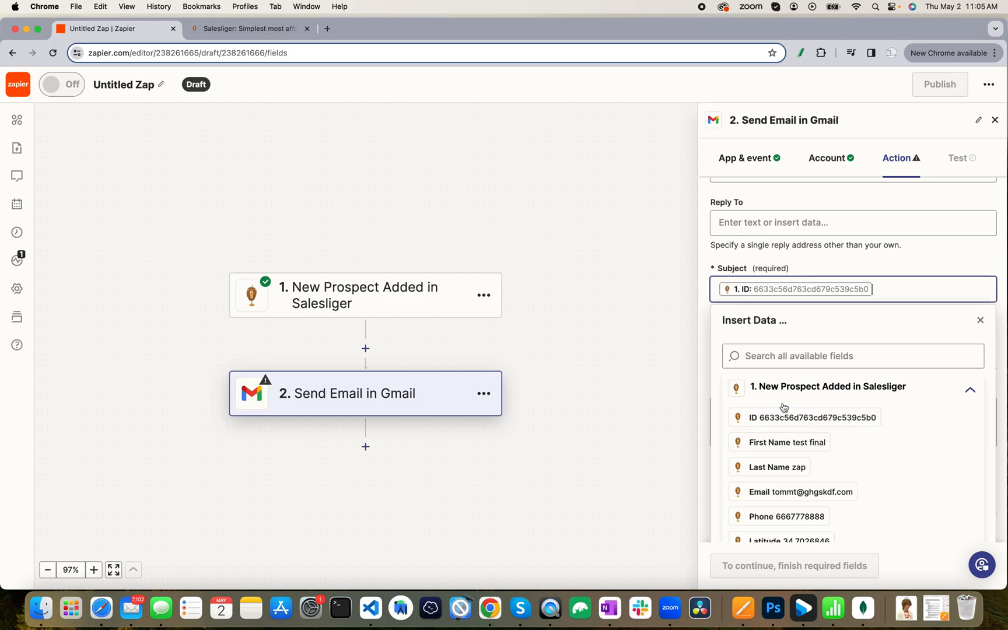
click(780, 442)
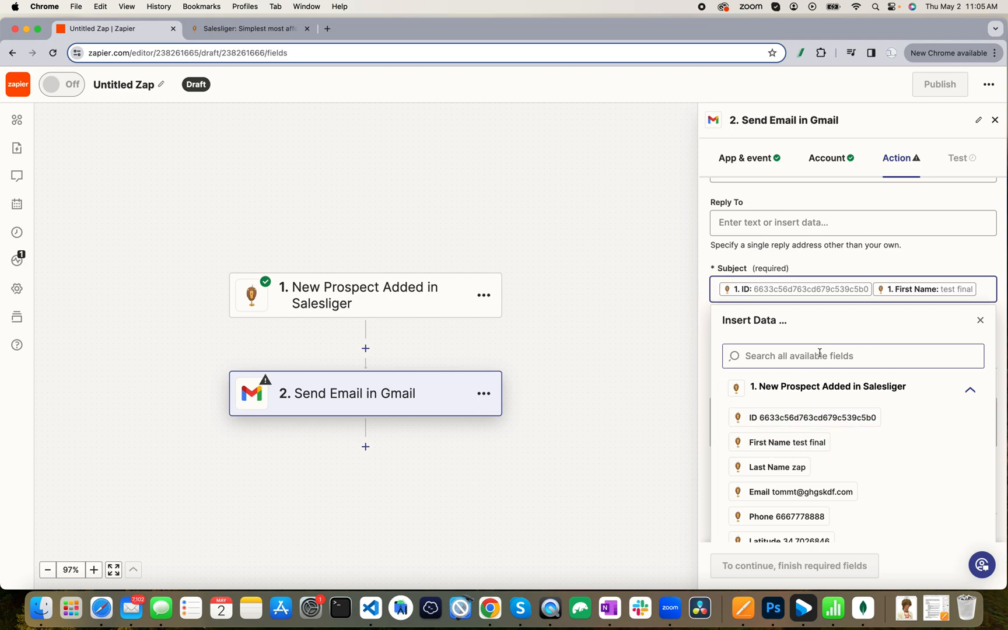
scroll(782, 426, down, 2)
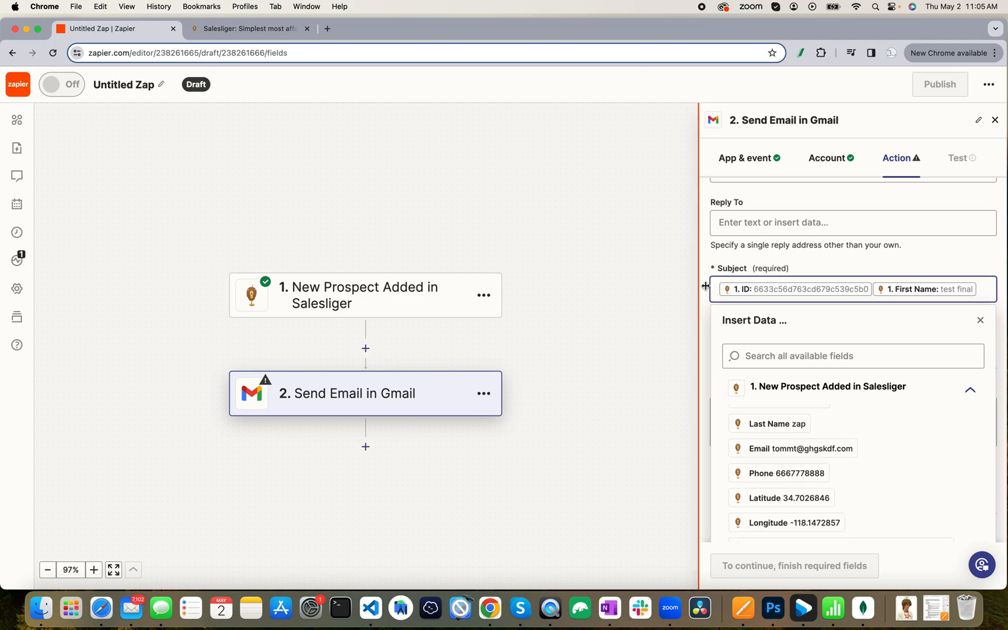
click(710, 369)
Fill the Body with First Name, Last Name, Email, Phone, Latitude, Longitude and Address.
click(742, 416)
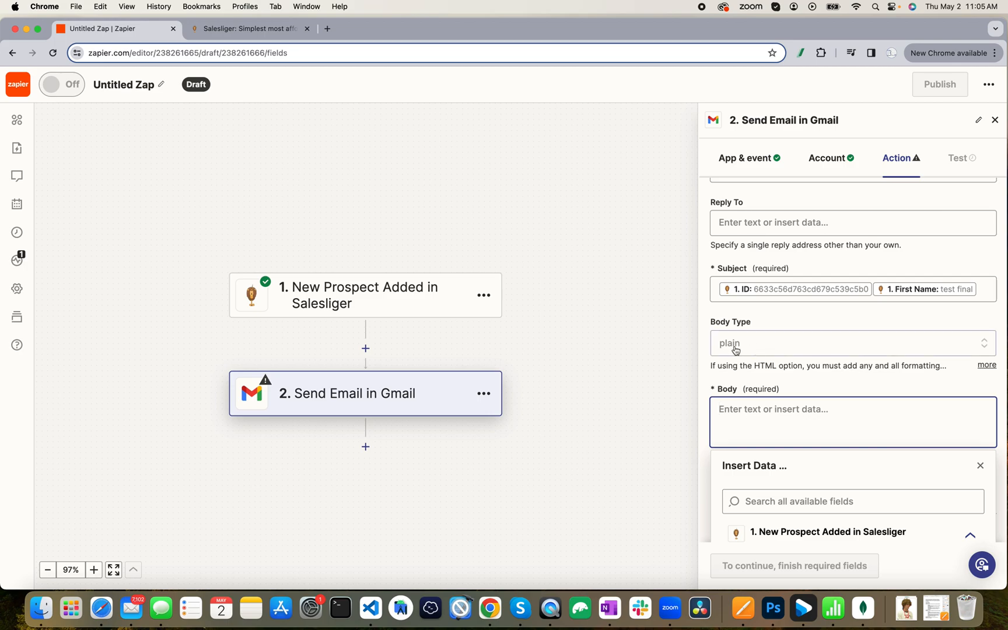
scroll(769, 345, down, 4)
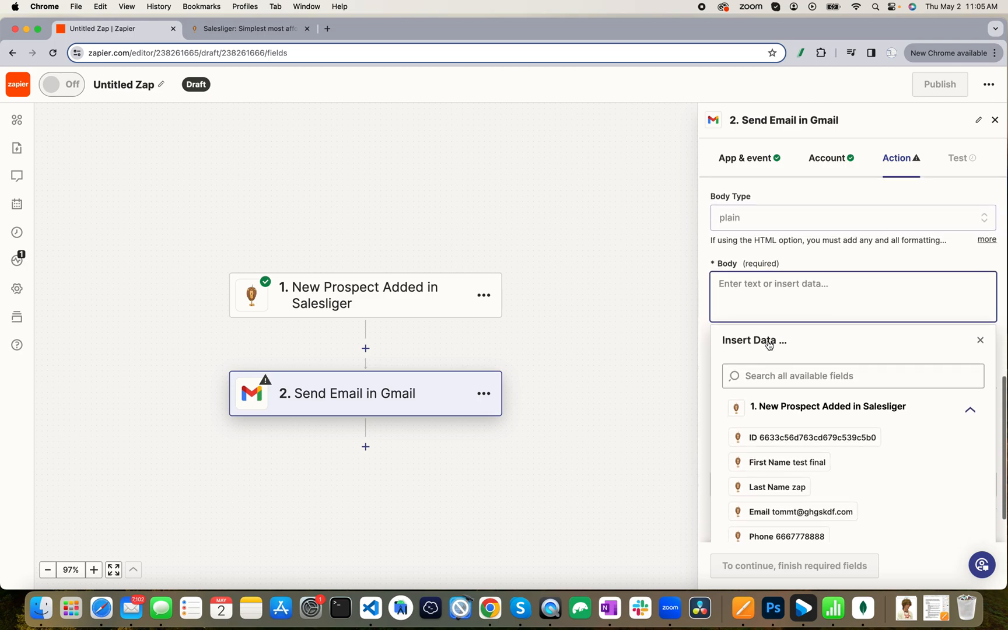
click(806, 465)
click(791, 490)
click(786, 512)
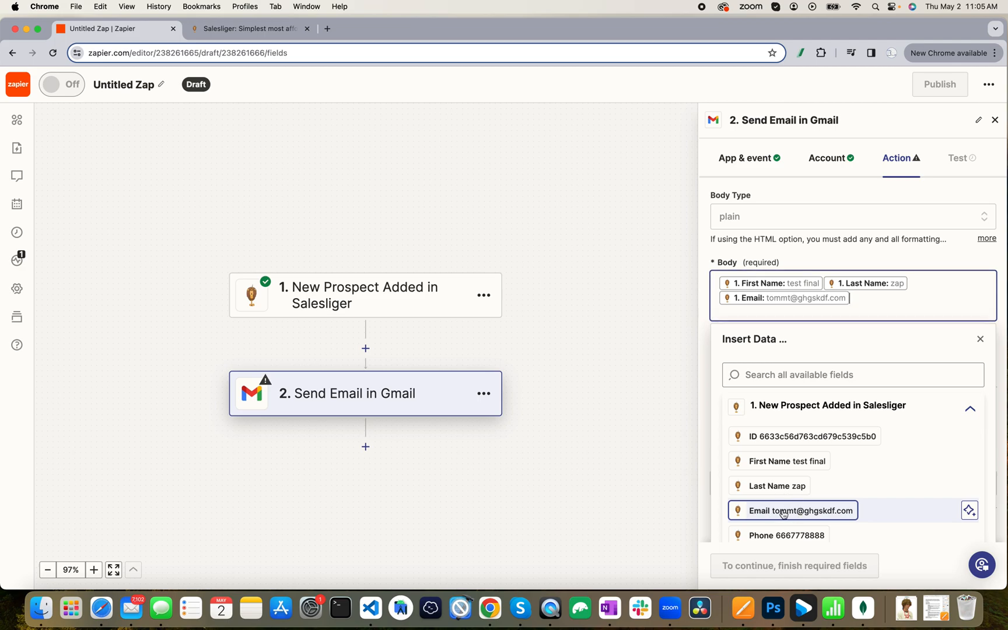
scroll(783, 514, down, 2)
click(788, 462)
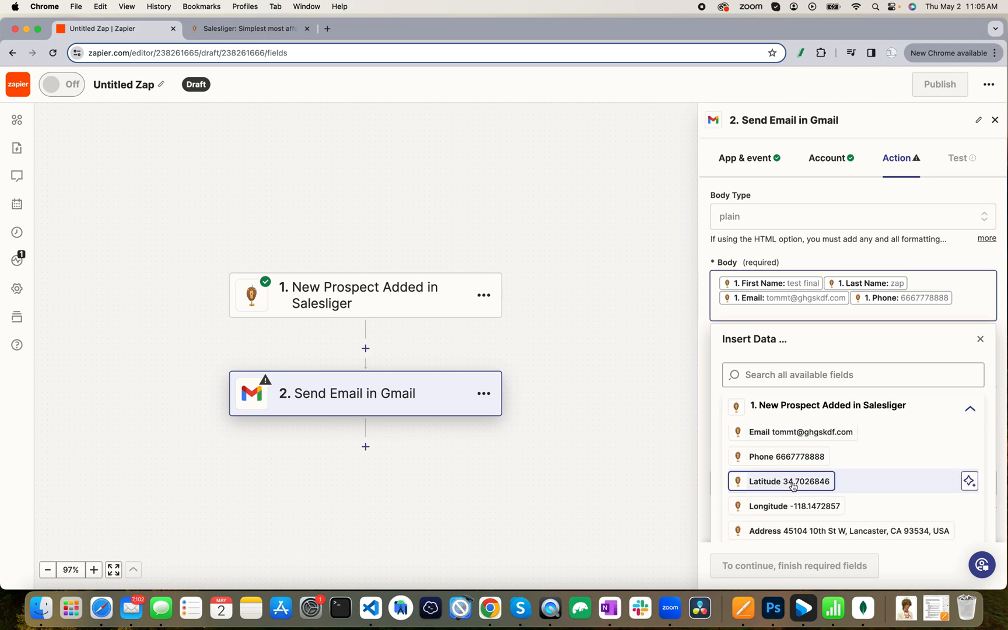
click(786, 484)
click(792, 512)
scroll(789, 528, down, 1)
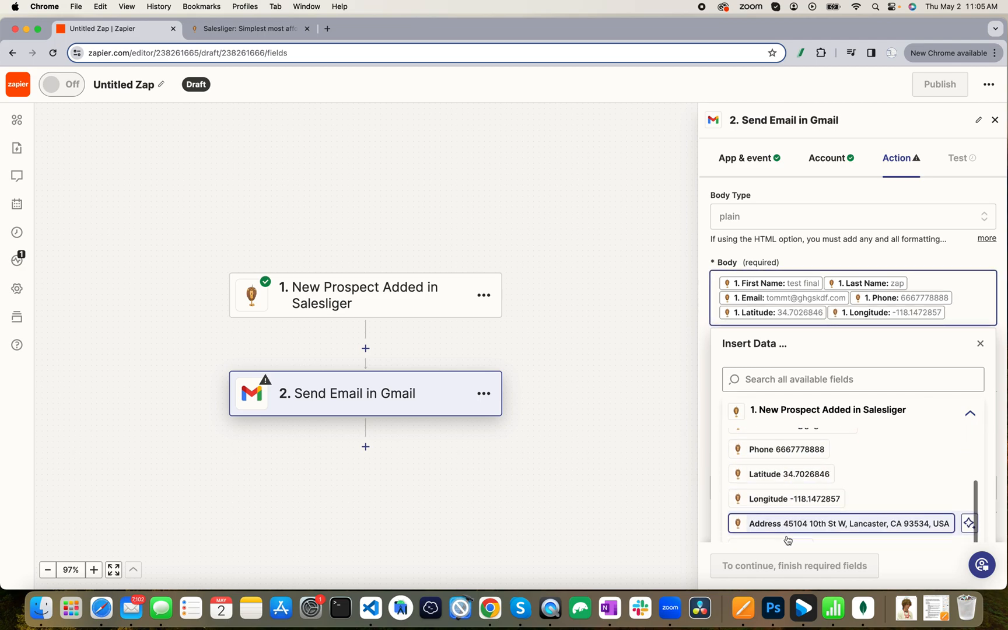
click(789, 499)
scroll(788, 529, down, 2)
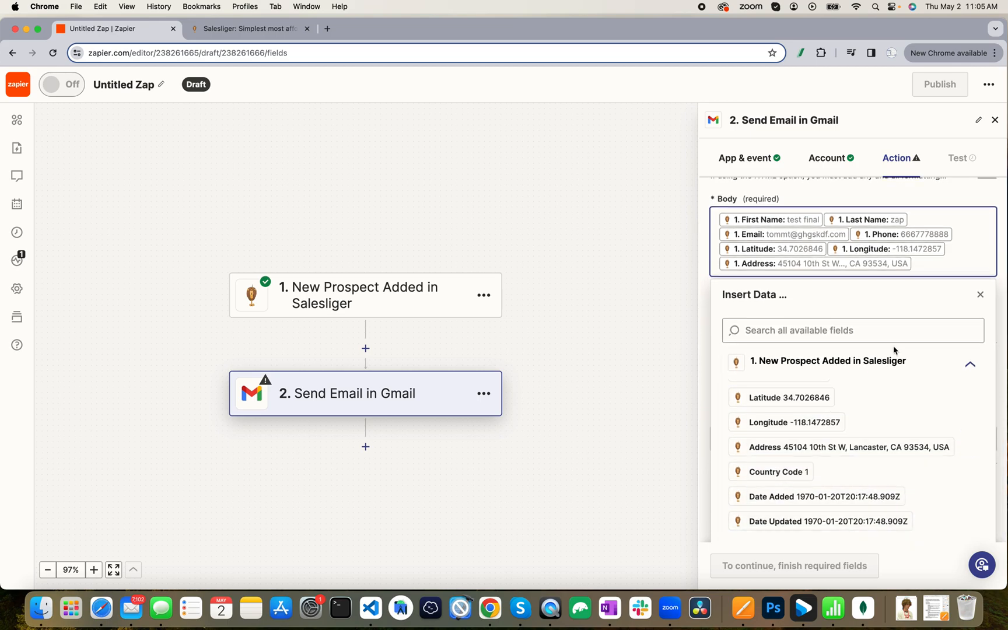
scroll(893, 346, up, 1)
scroll(822, 408, down, 1)
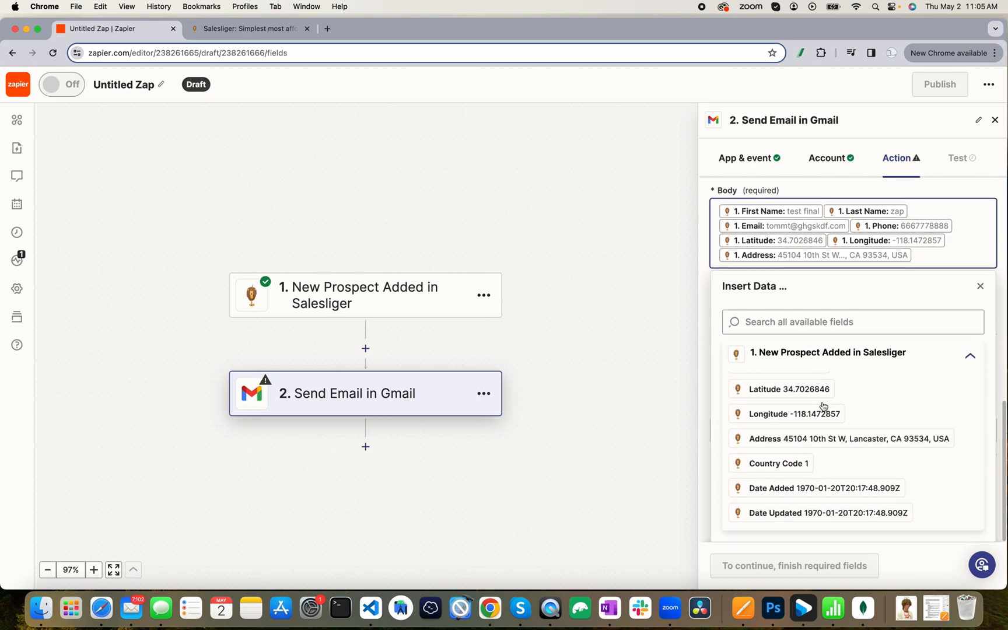
click(707, 303)
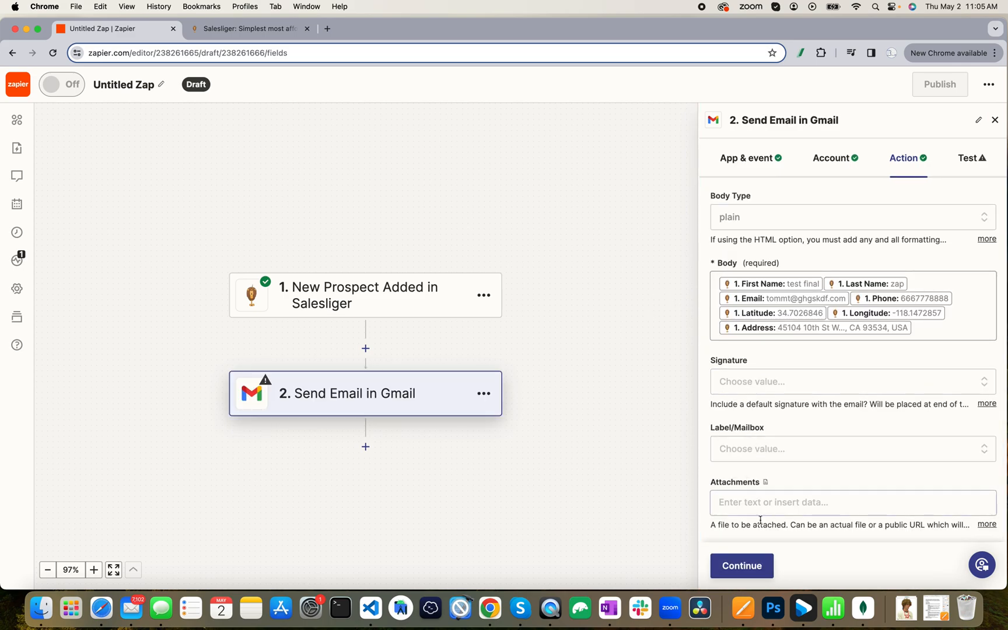
Test the Gmail step to send a test email and confirm it succeeded.
click(734, 574)
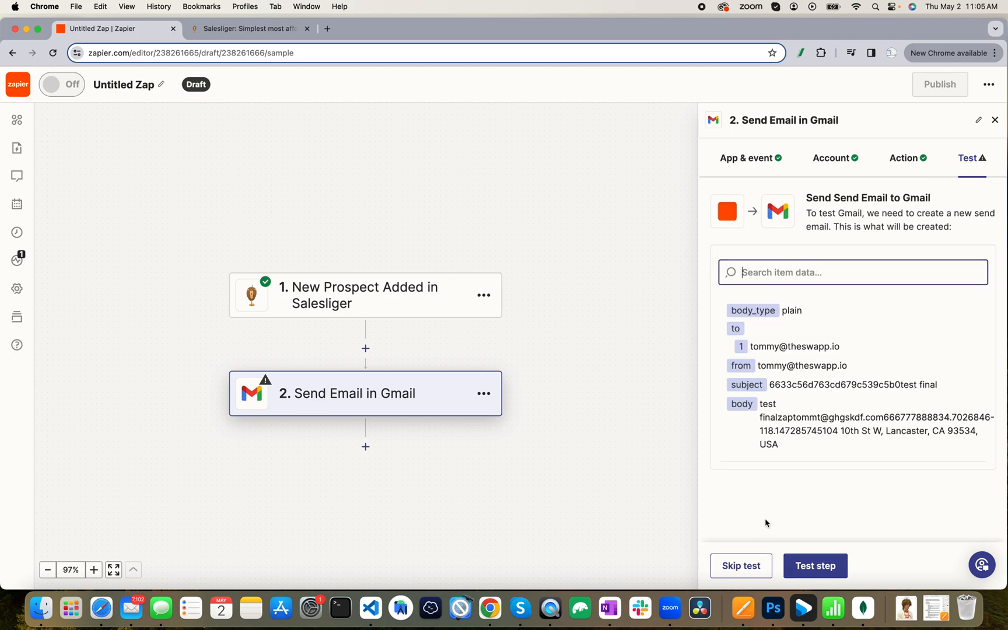
click(825, 568)
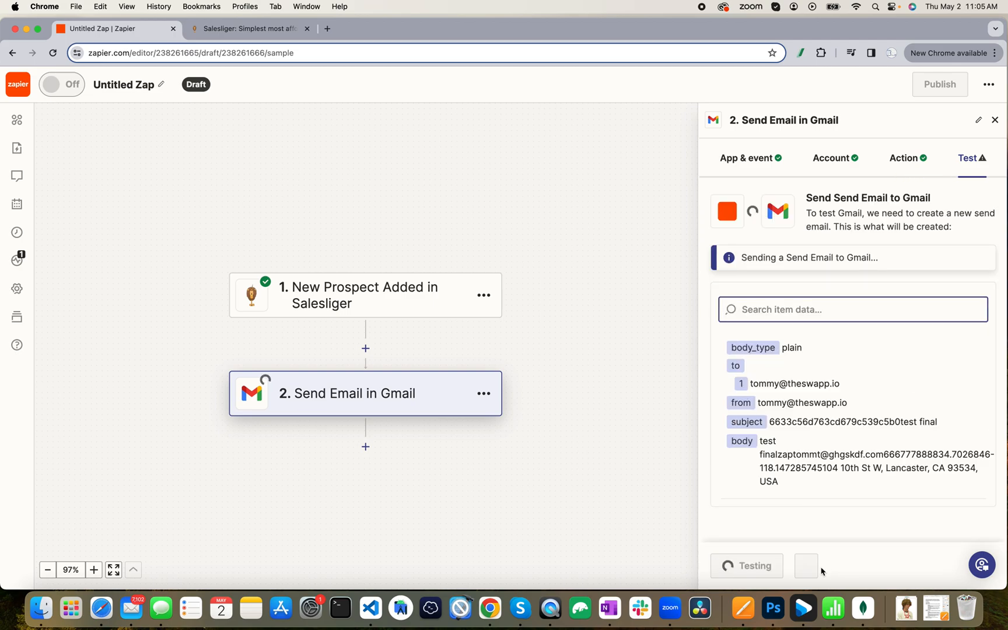
click(823, 568)
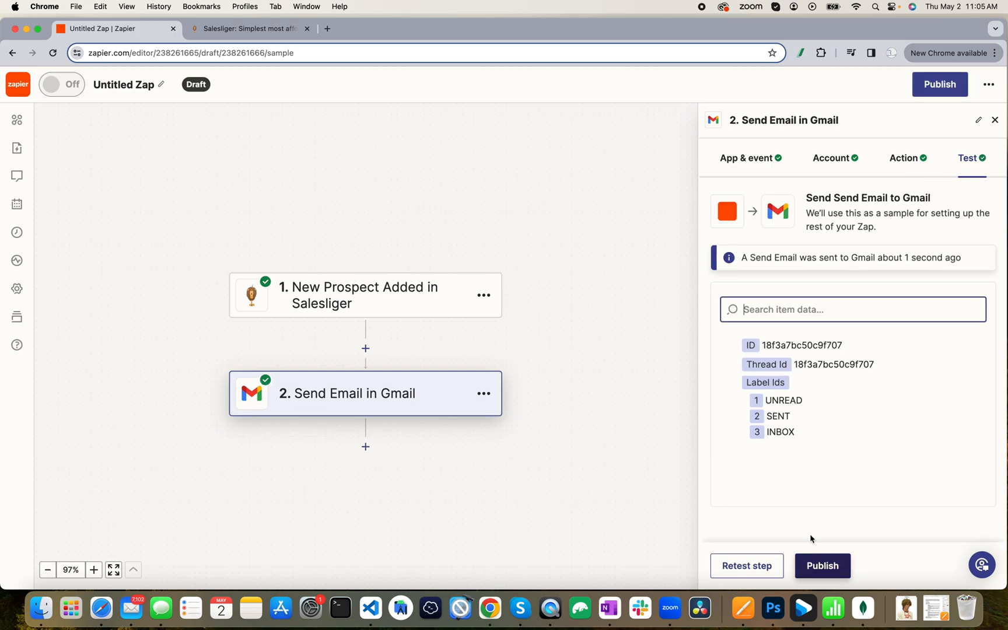
click(132, 608)
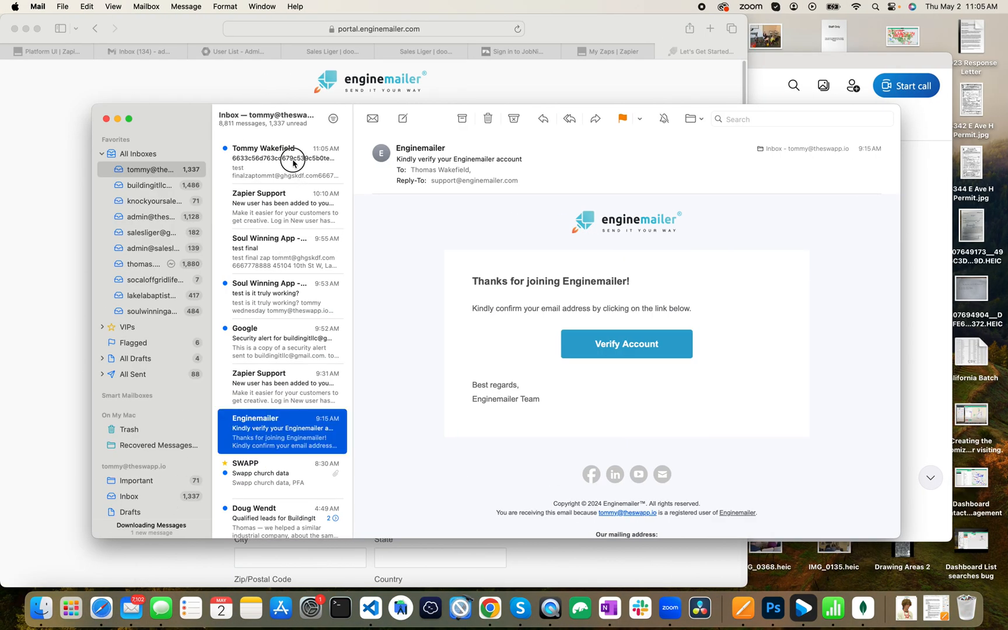
Open the received test email in Mail, then move the Mail window to Desktop 2.
click(293, 163)
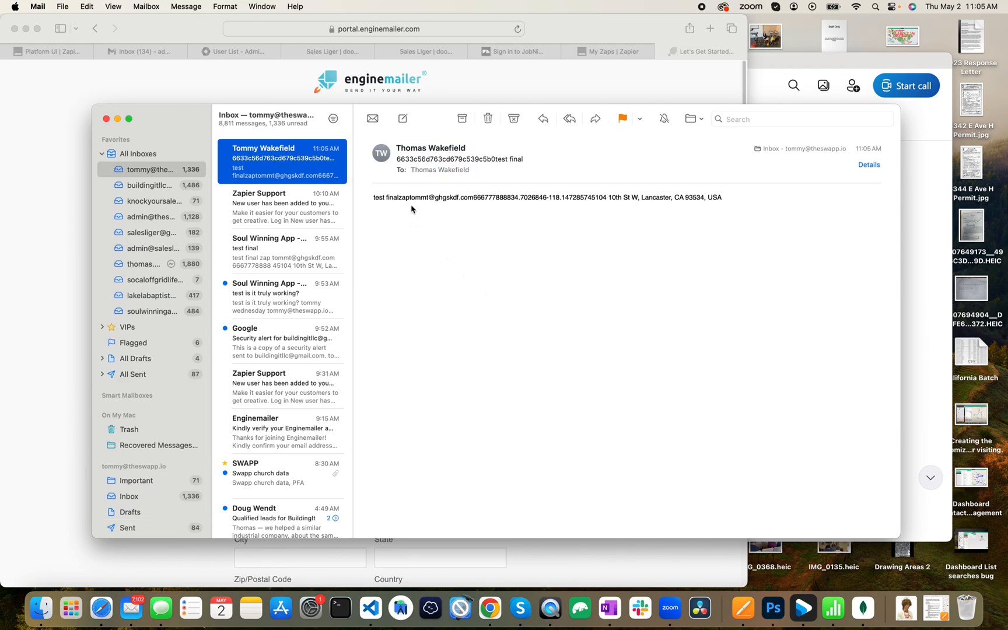
key(ctrl+Right)
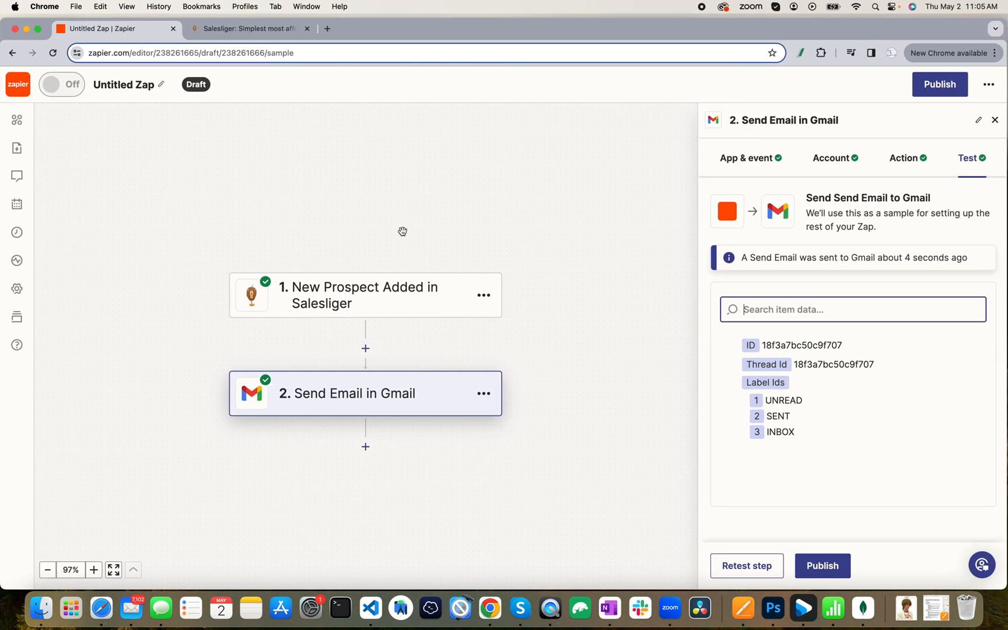
key(ctrl+Left)
key(ctrl+Up)
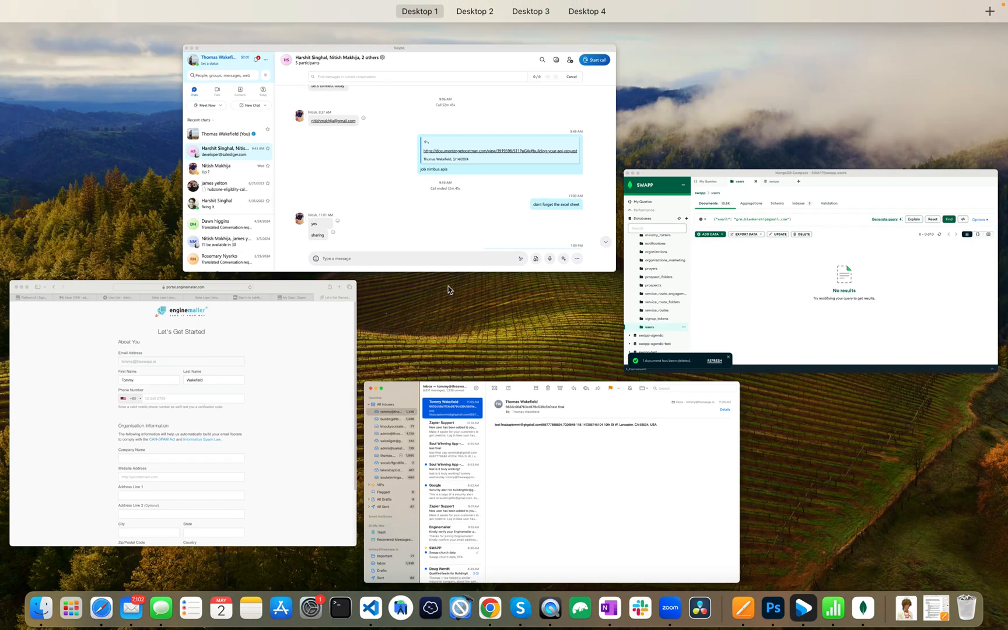
drag(482, 395, 449, 29)
click(456, 42)
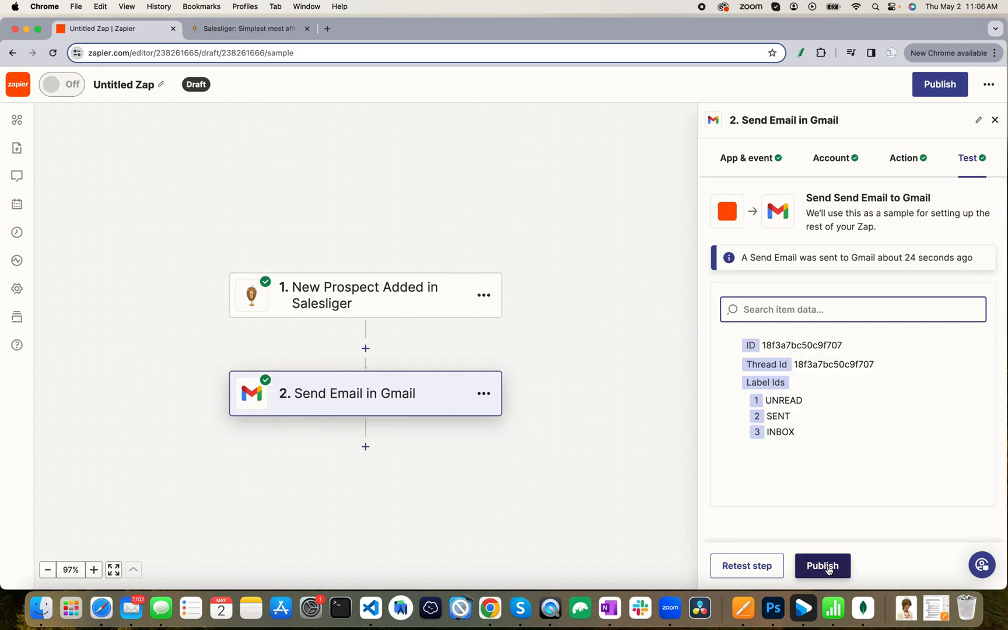
Publish the Salesliger-to-Gmail Zap so it switches on and runs as version v1.
click(828, 570)
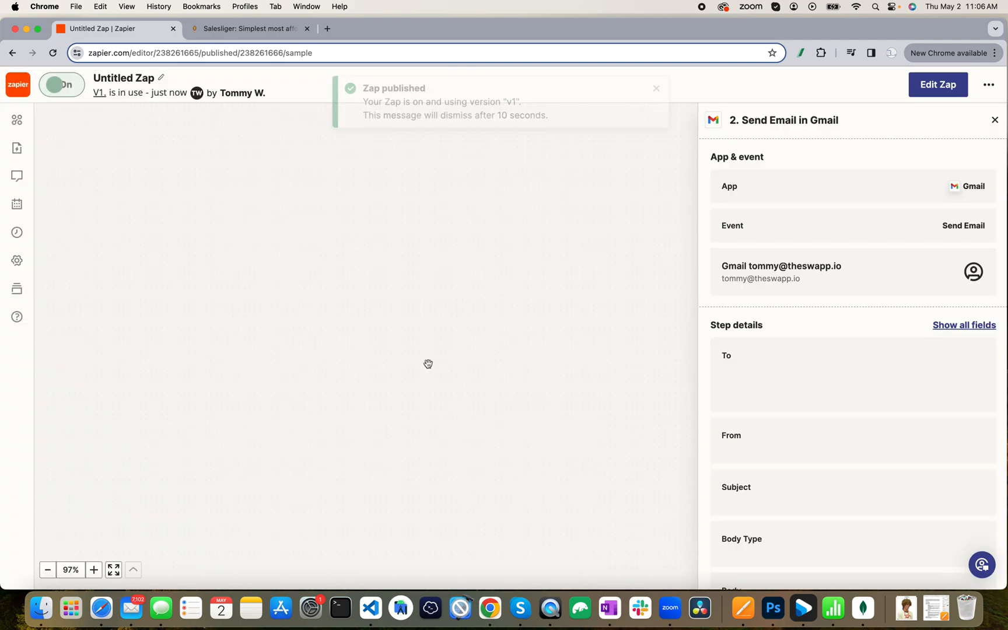
In Salesliger, dismiss the Zapier key dialog and start a new prospect from the prospect List View.
click(259, 32)
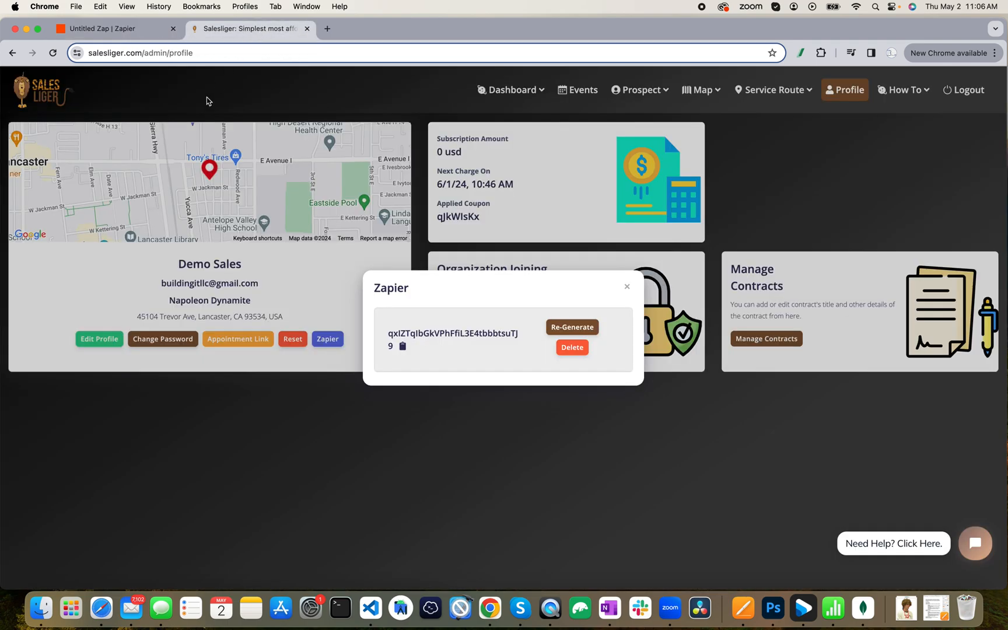
click(634, 288)
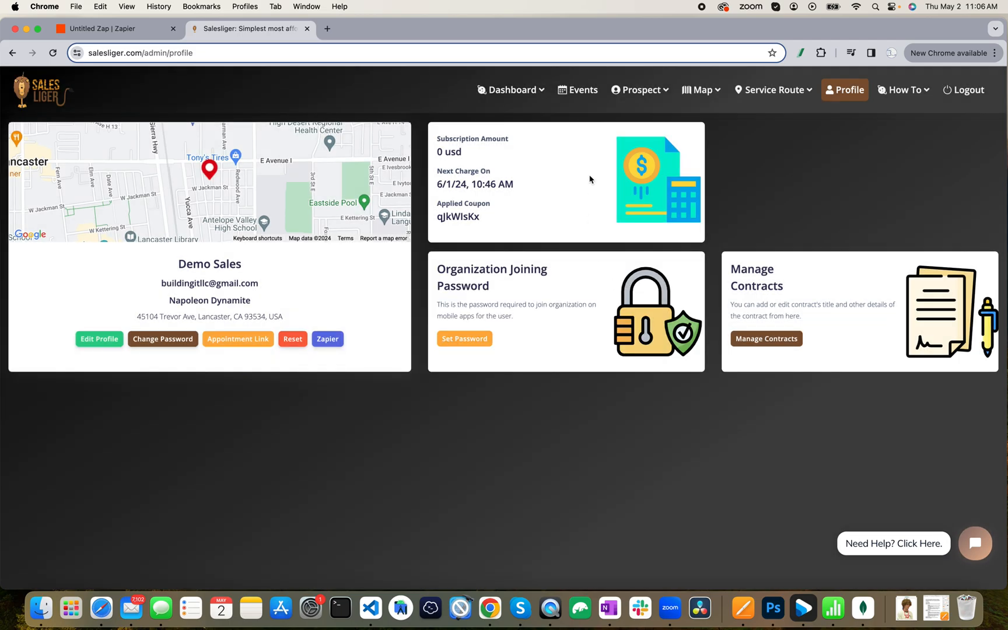
click(630, 93)
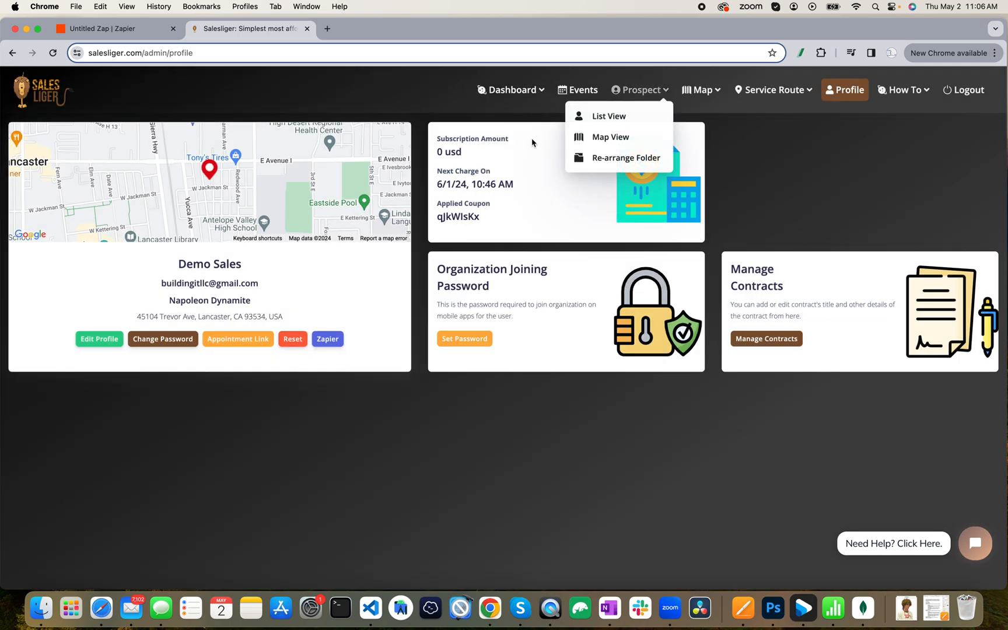
click(594, 124)
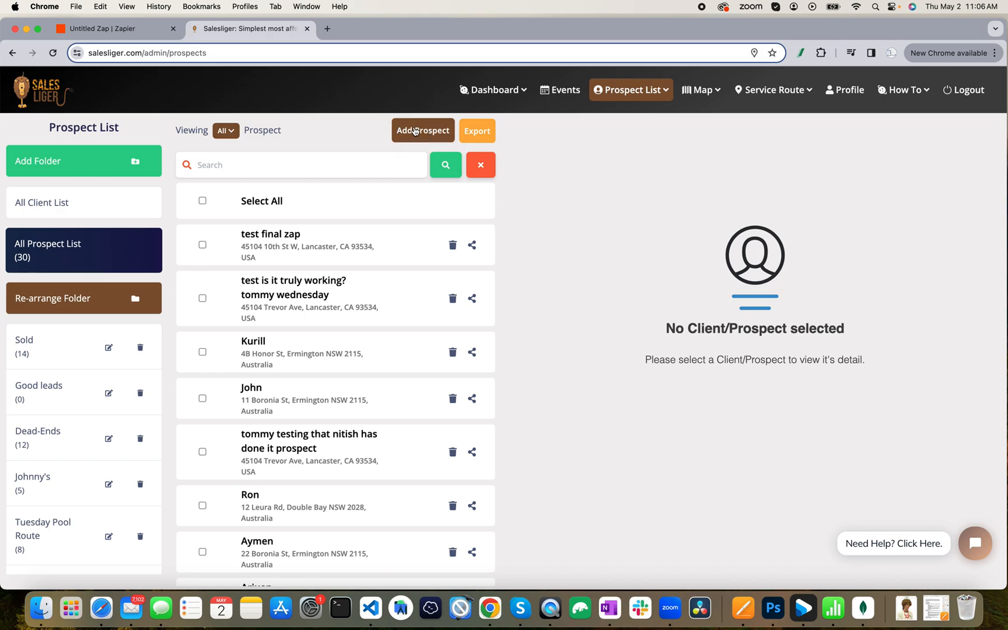
click(415, 131)
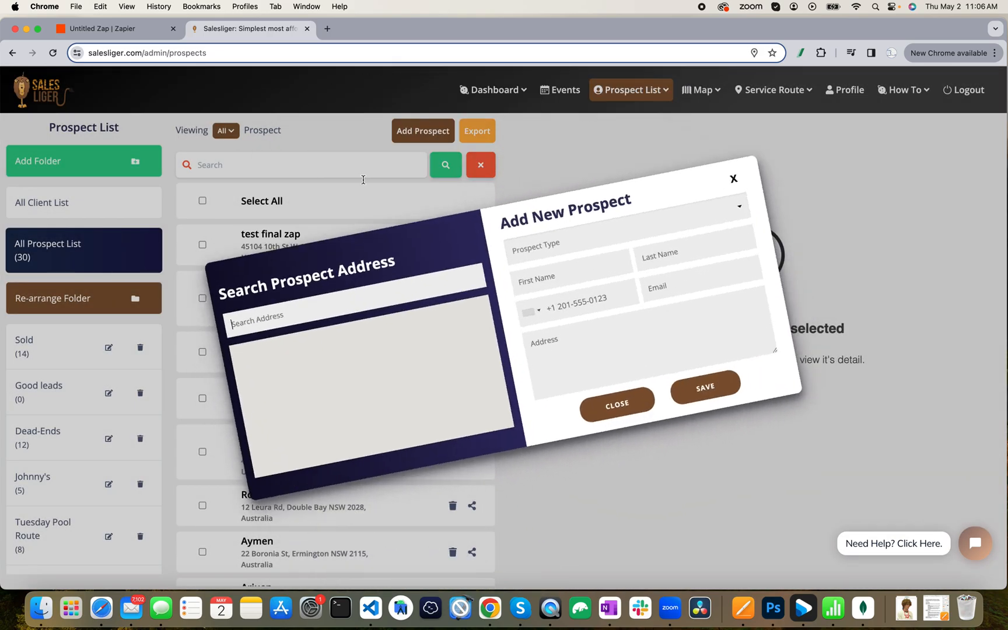
click(393, 270)
text(5677889)
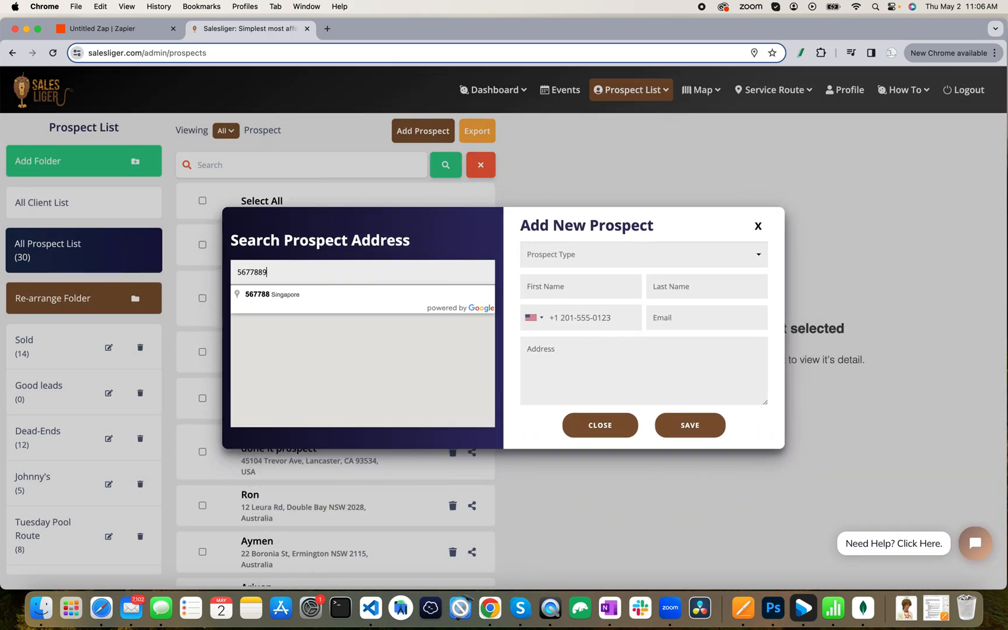
key(BackSpace)
key(BackSpace)
key(BackSpace)
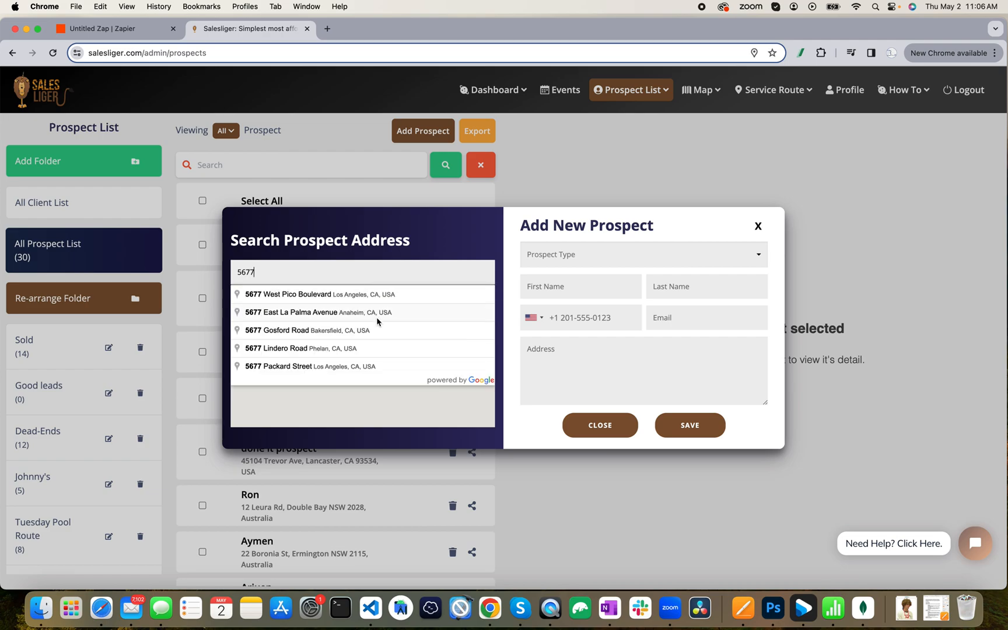
click(377, 315)
click(581, 286)
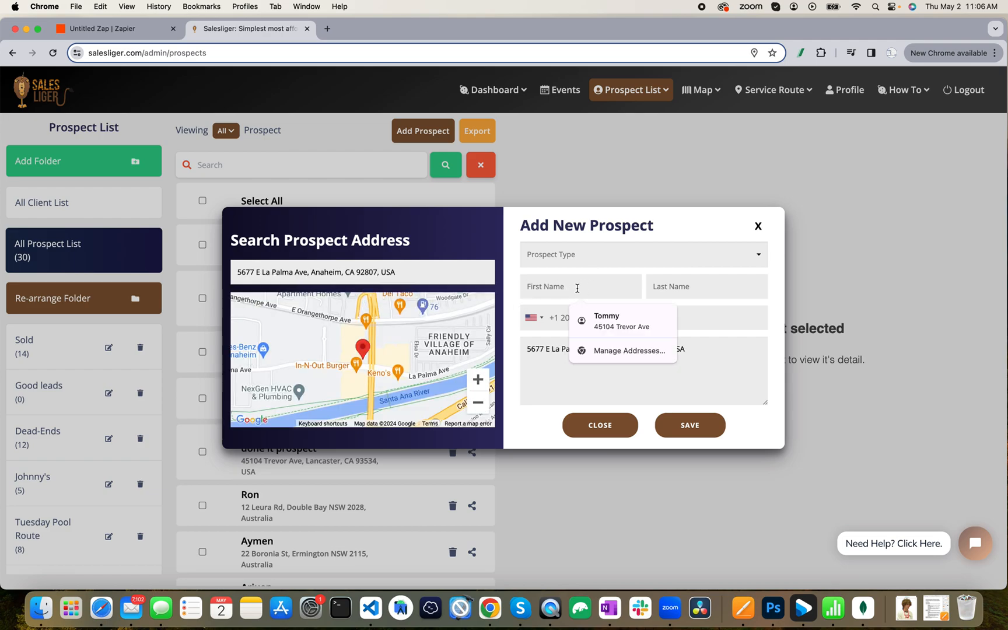
text(Testing)
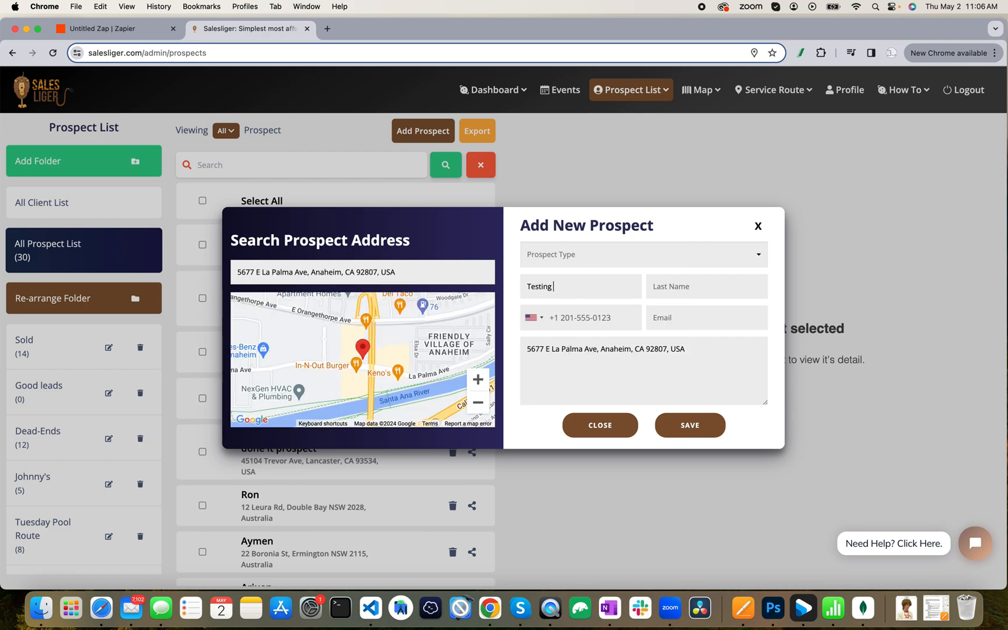
text( zappier)
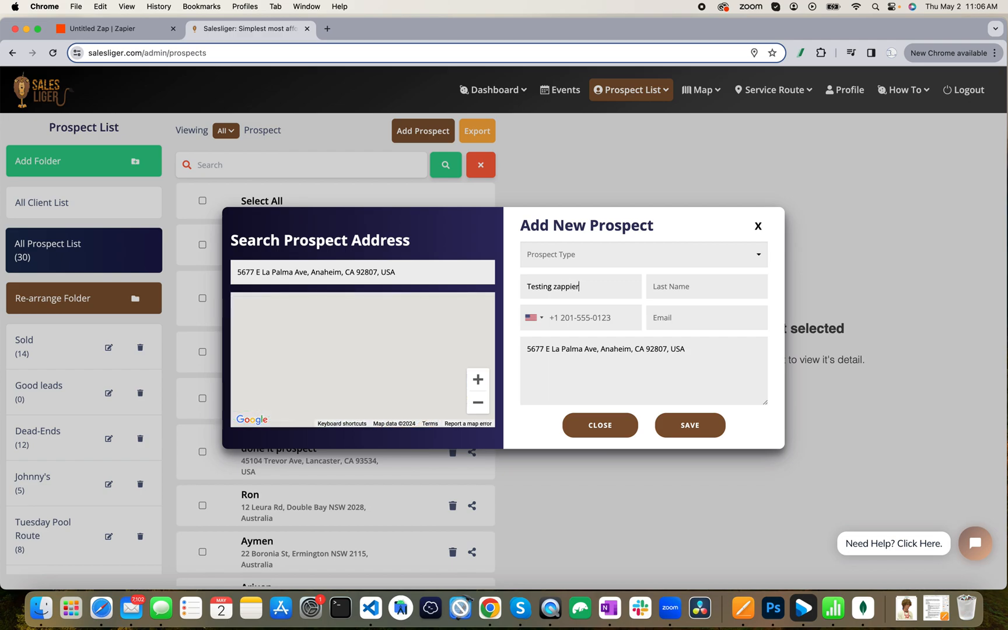
text( connectio)
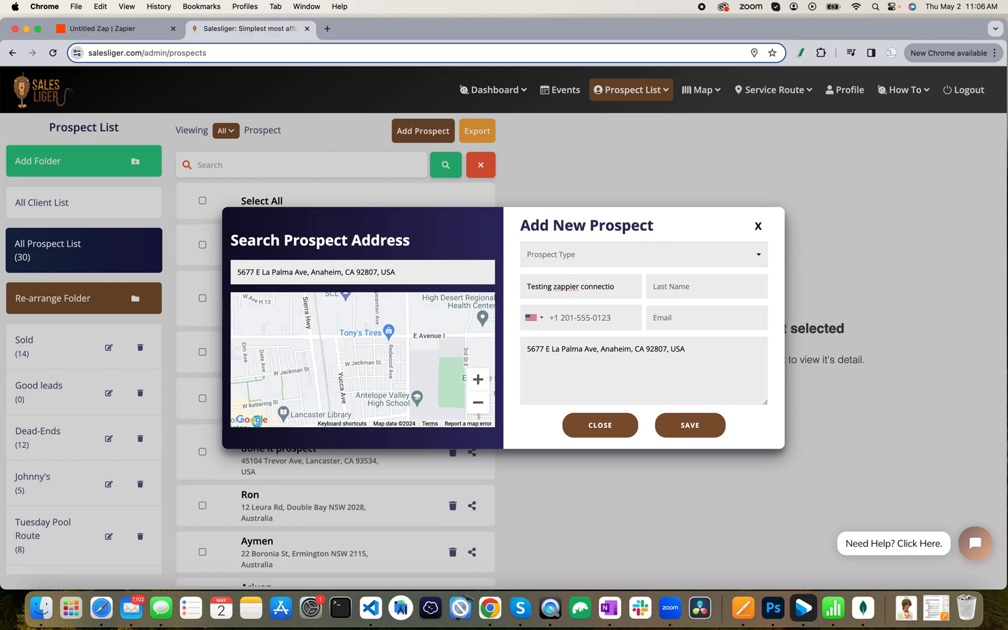
text(n)
click(688, 284)
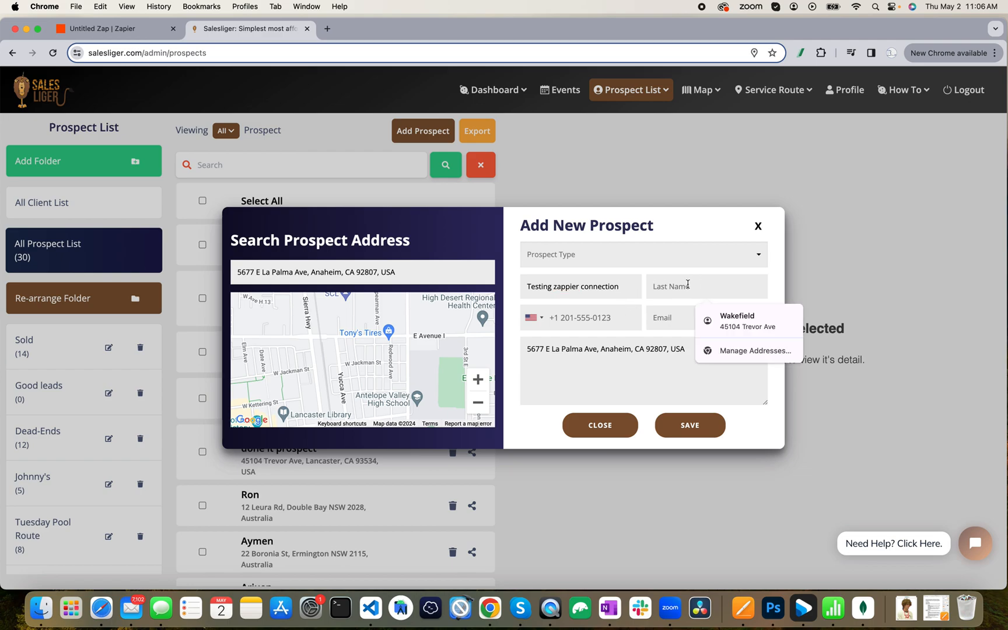
text(2)
Enter the prospect's phone number with the United States country code, plus their email address.
click(611, 321)
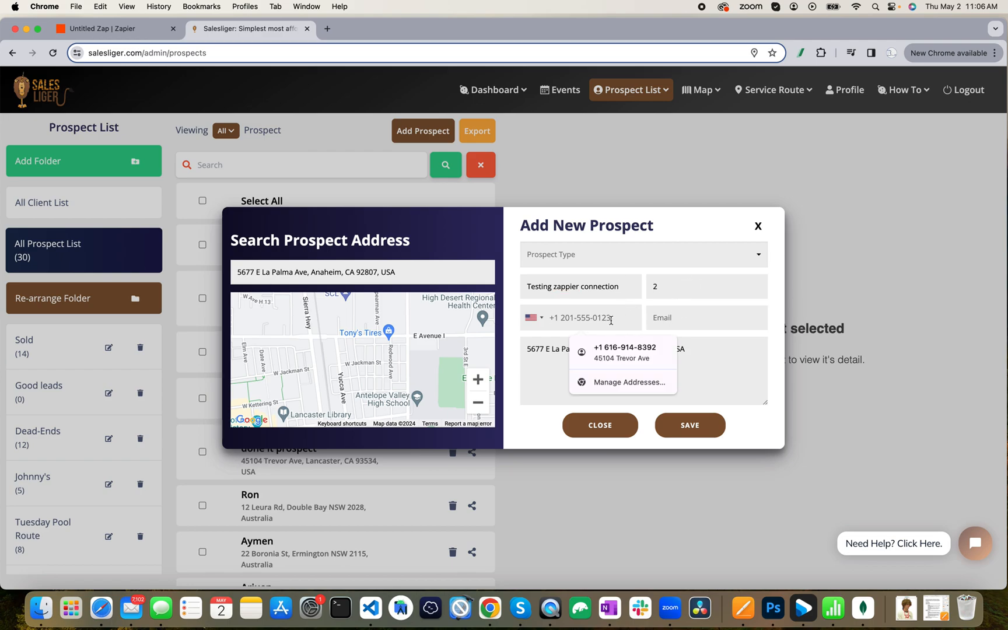
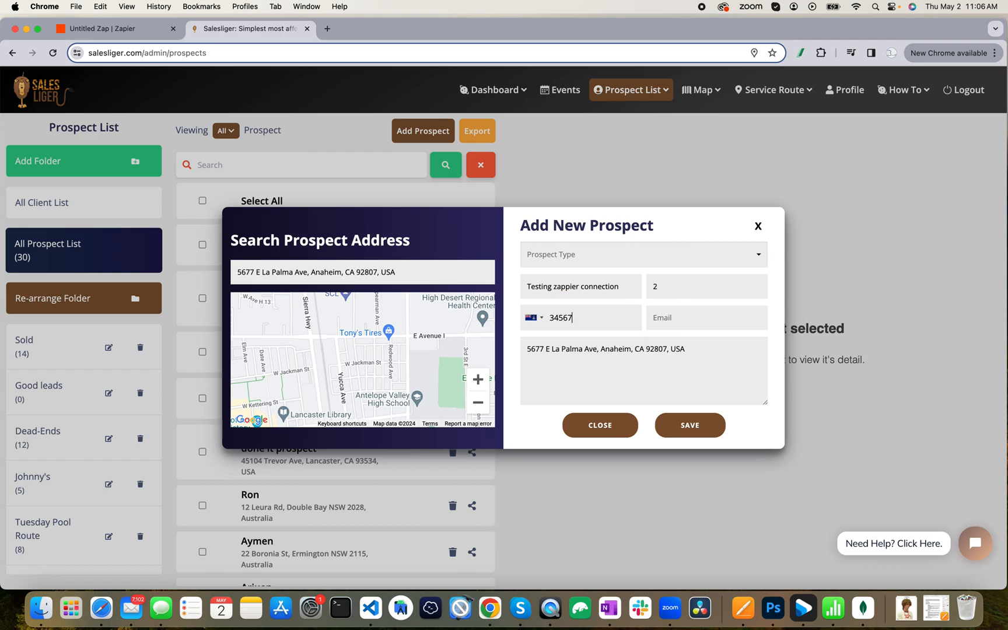
click(534, 321)
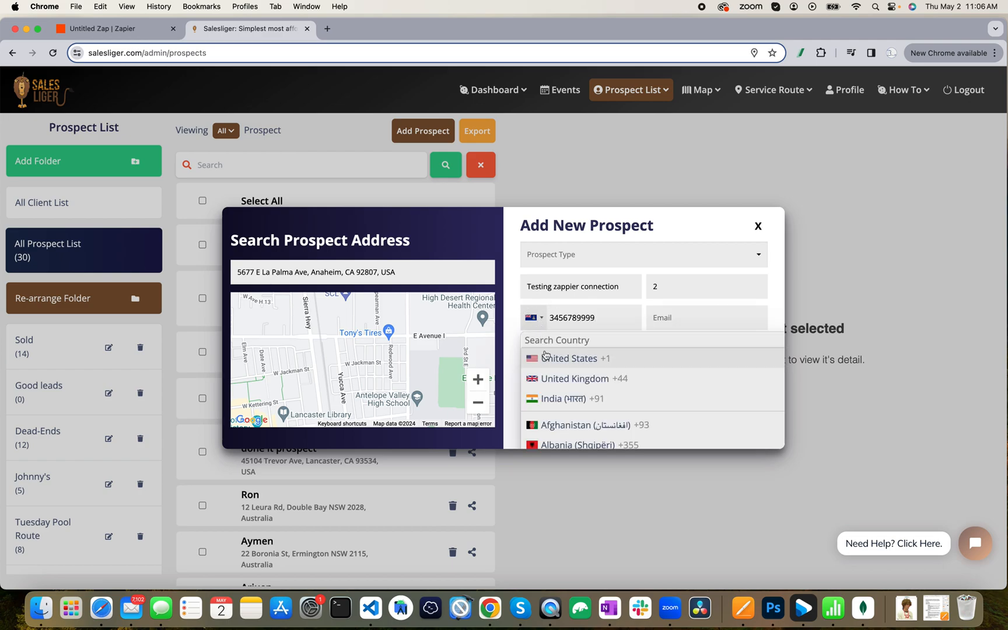
click(545, 357)
click(661, 317)
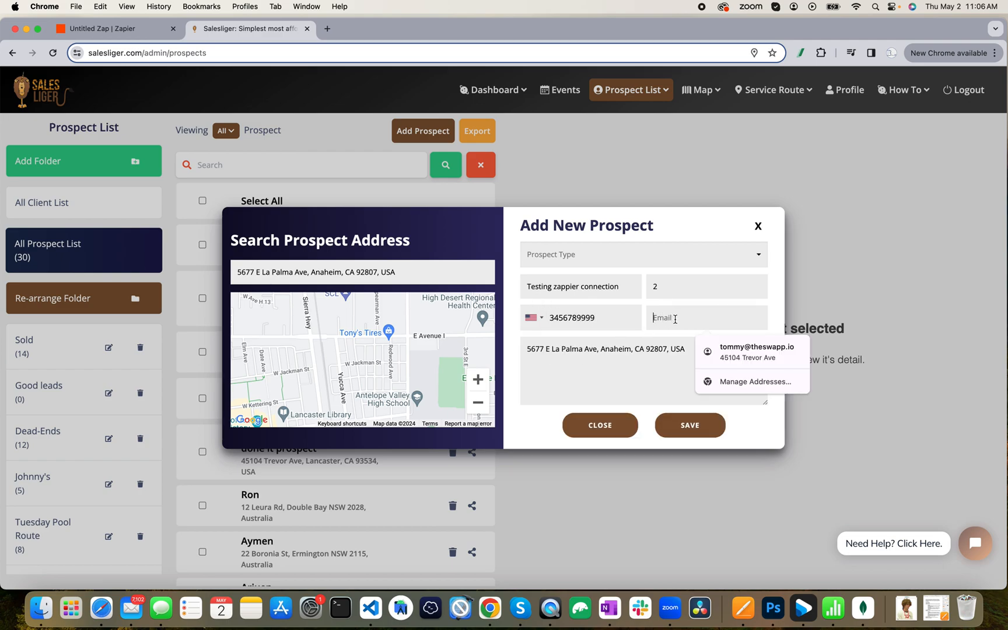
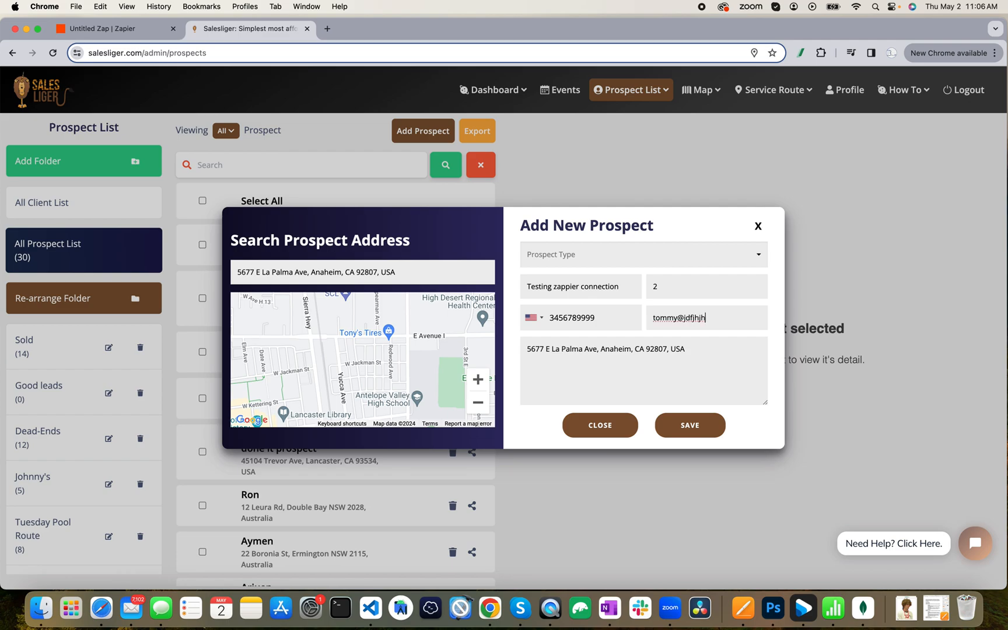
Set the prospect type to Lead and save the new prospect.
click(692, 425)
click(610, 266)
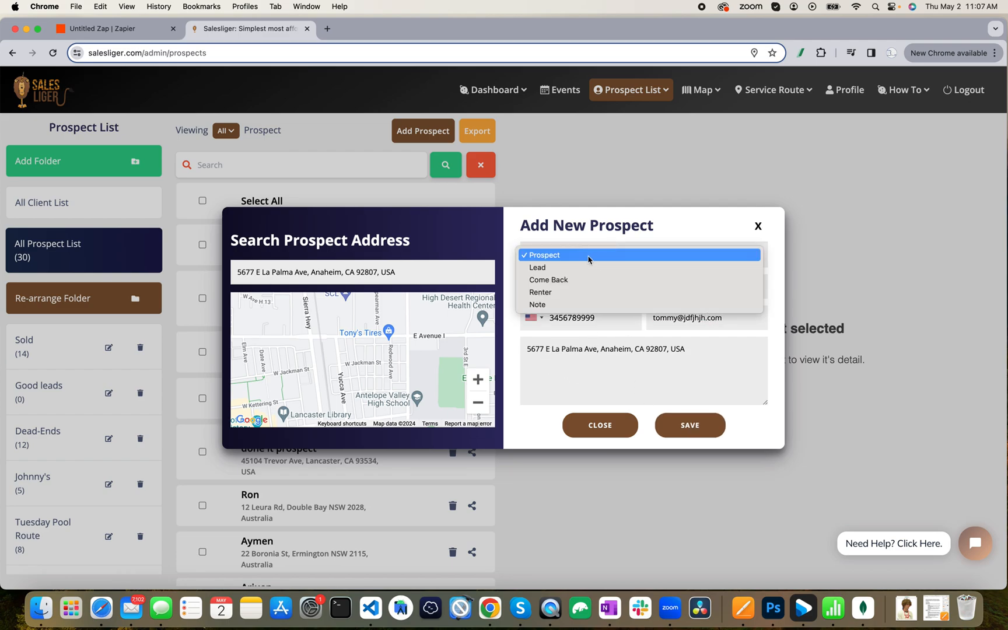
click(554, 270)
click(691, 423)
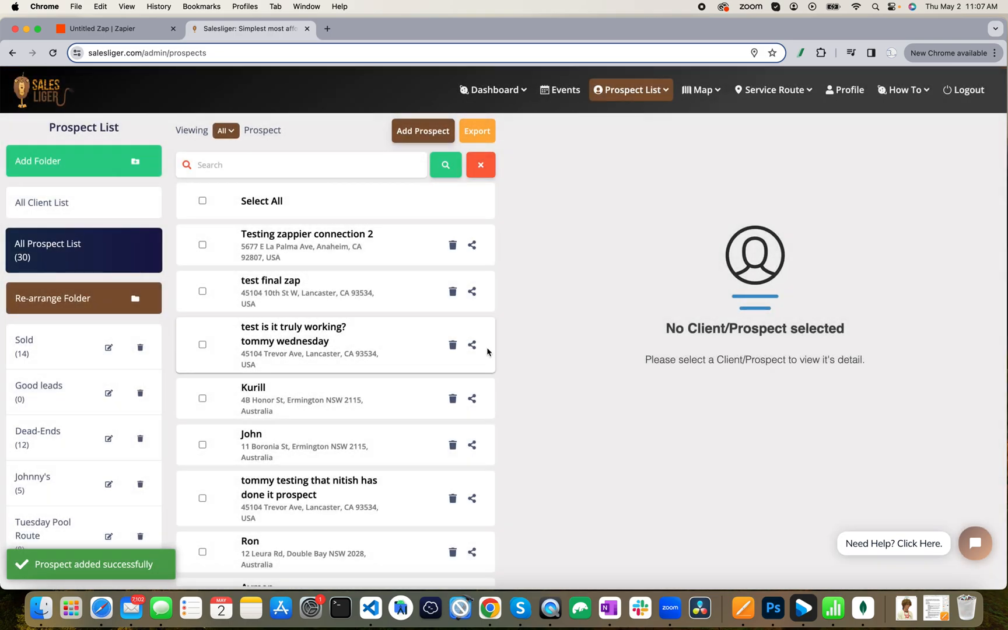
click(116, 28)
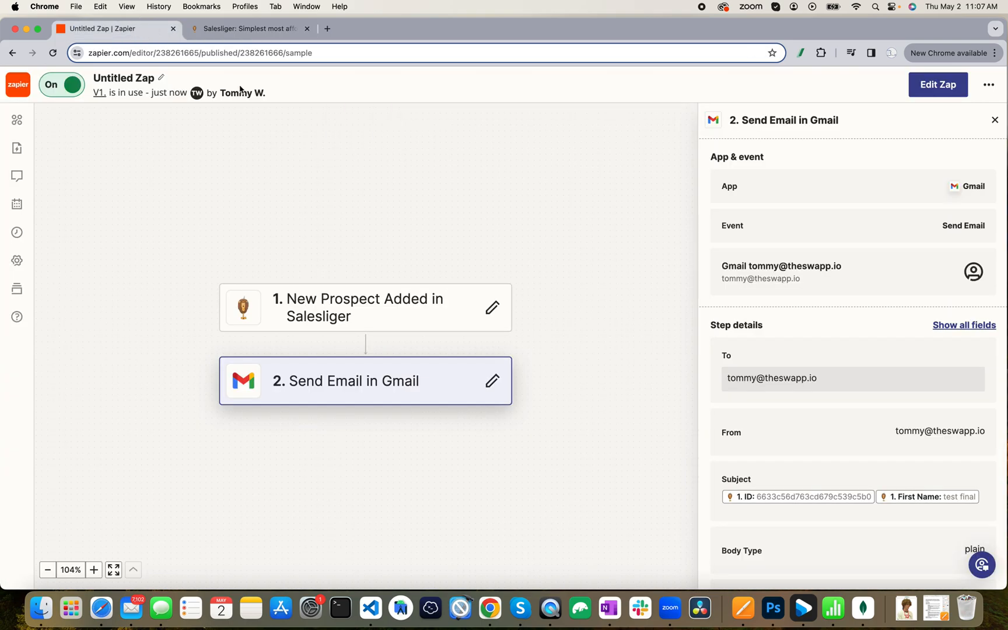
scroll(900, 390, down, 4)
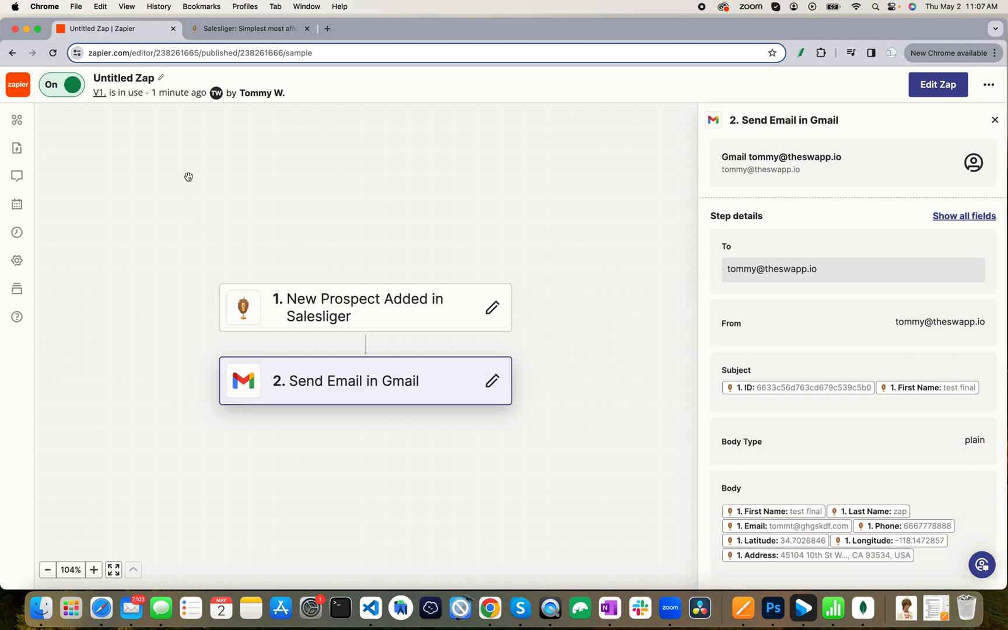
click(132, 609)
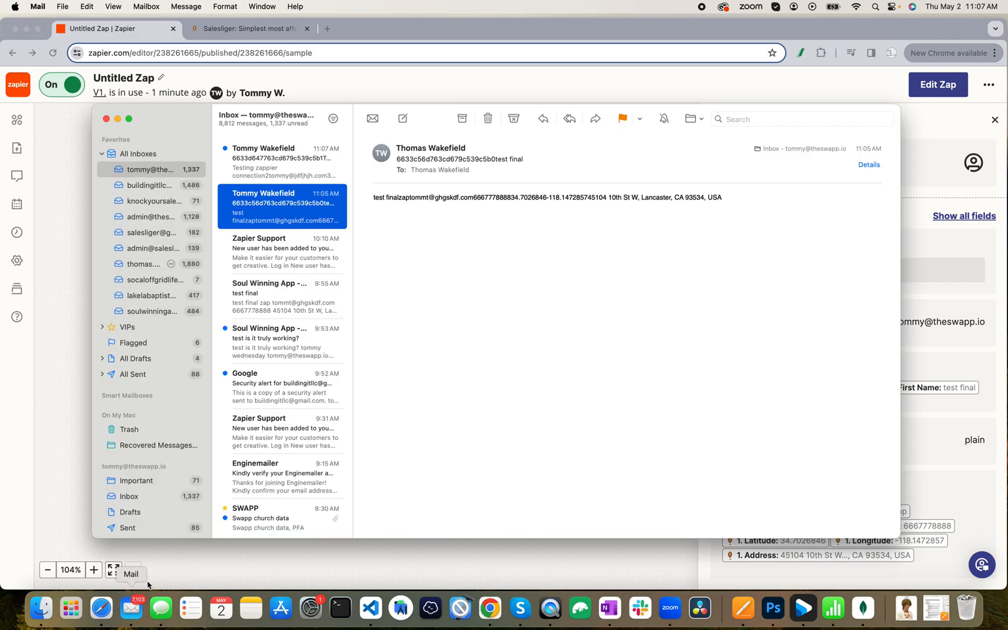
Read the 11:07 AM Zap email for Testing zappier connection 2, then return to Salesliger's prospect list.
click(270, 164)
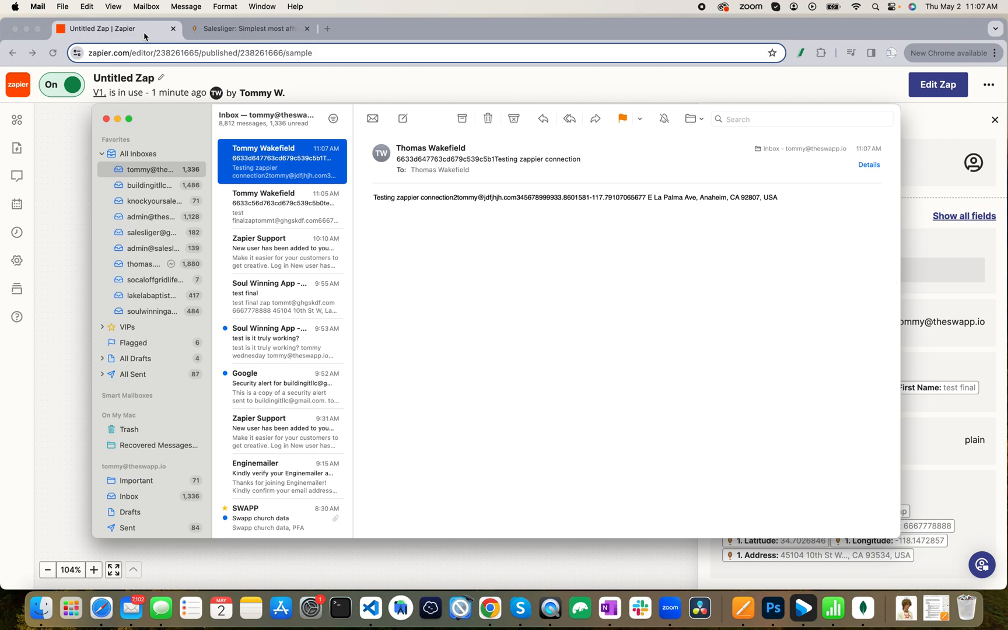
click(257, 29)
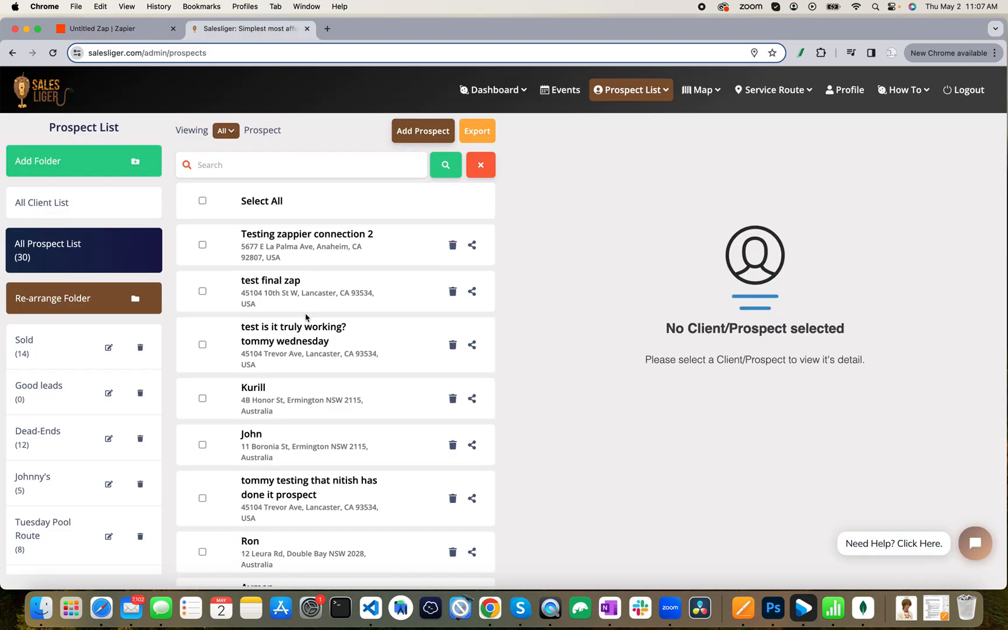